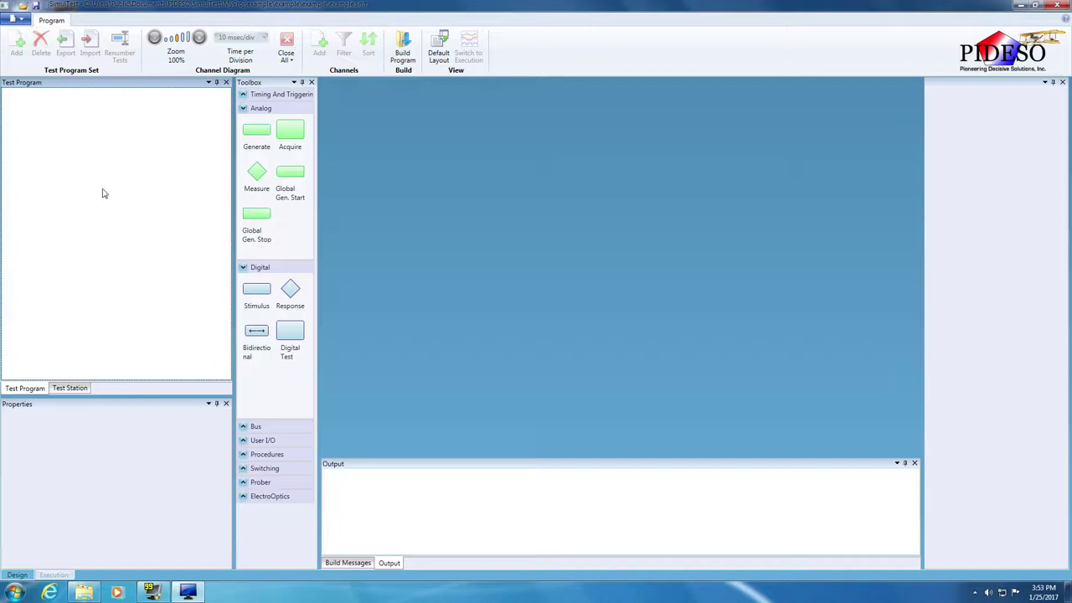
- Open the application menu listing file commands and recent documents like example.smt and MyProj.smt
click(14, 25)
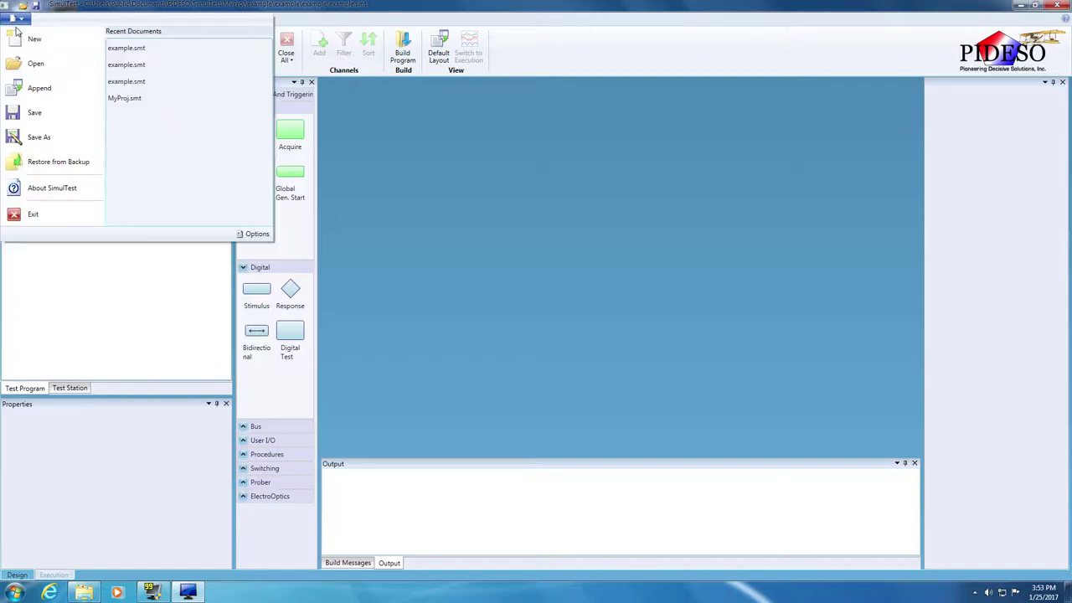
- Save the project as 'example' in the Documents library
click(17, 36)
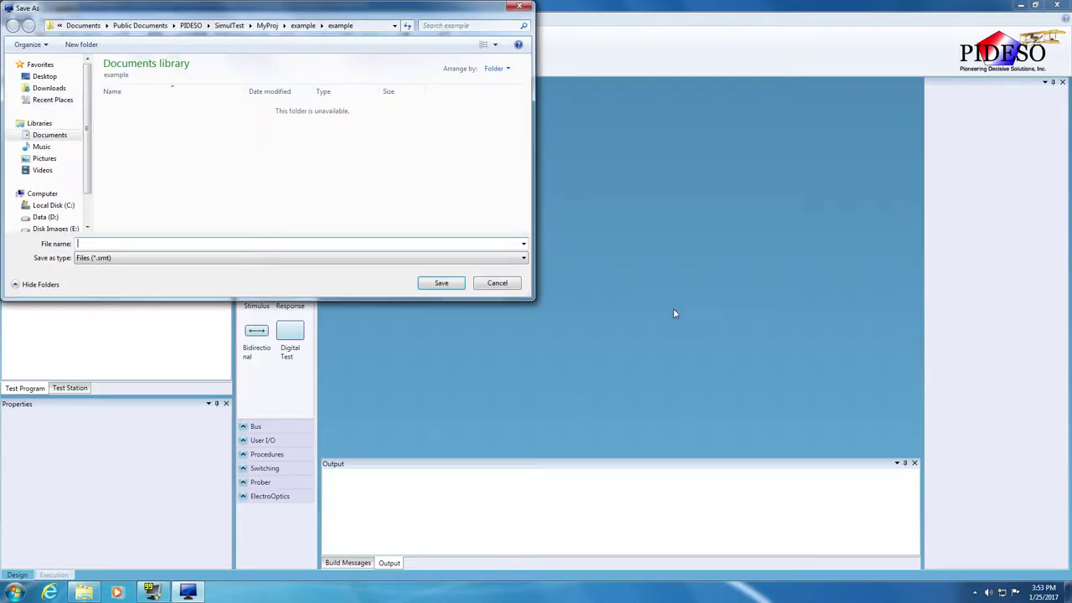
click(84, 25)
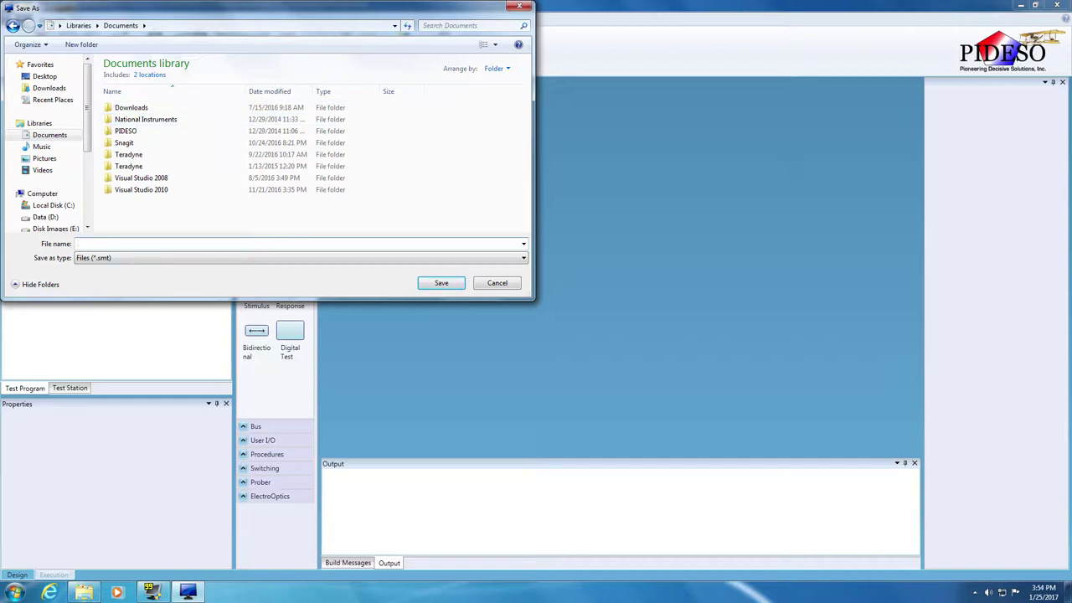
text(example)
click(444, 284)
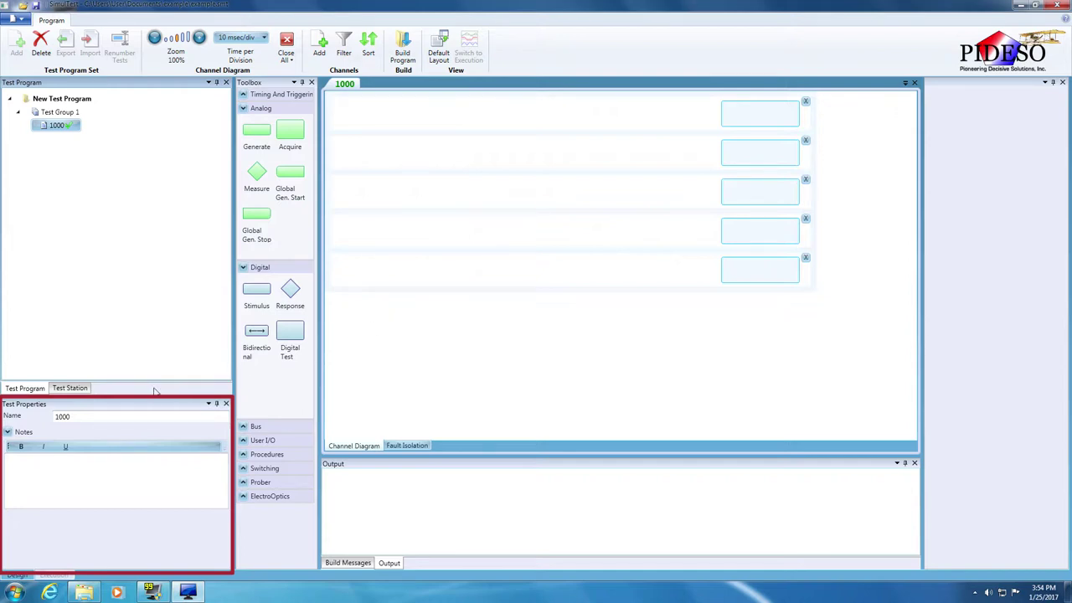
click(60, 111)
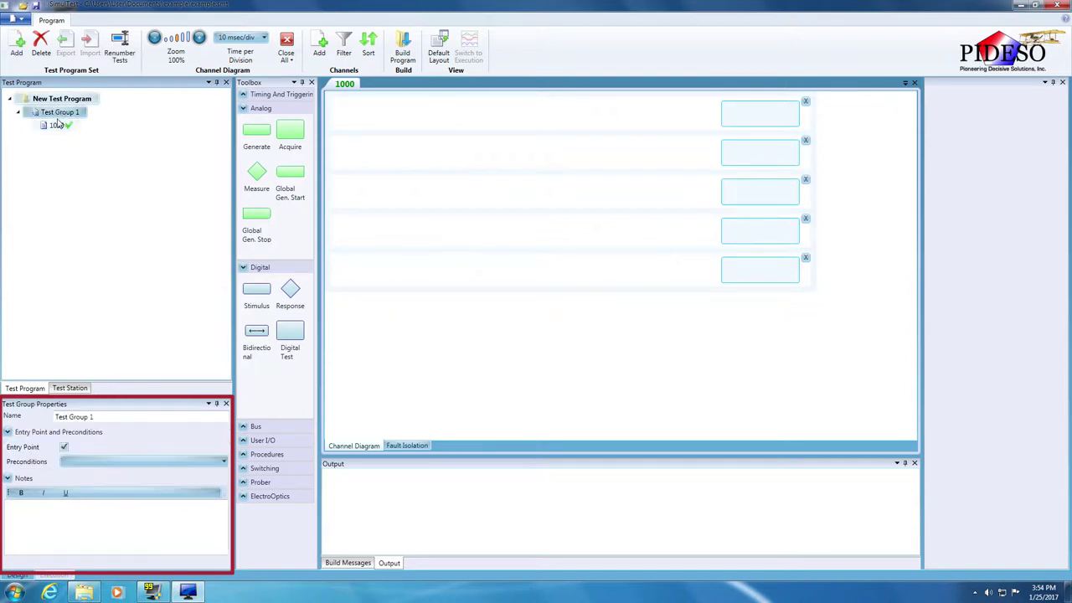
click(58, 124)
click(62, 99)
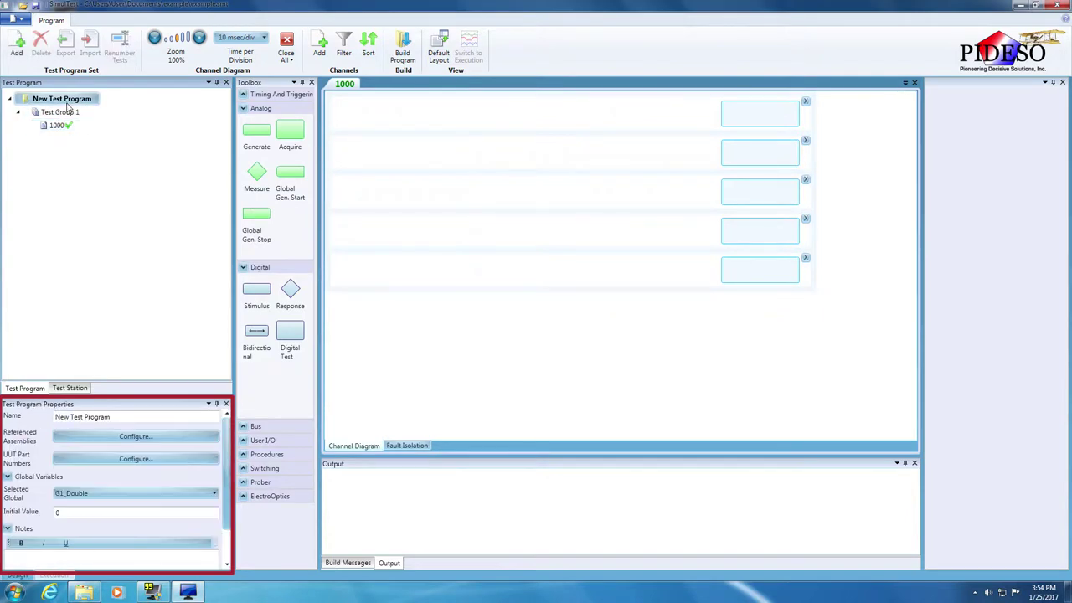
click(71, 113)
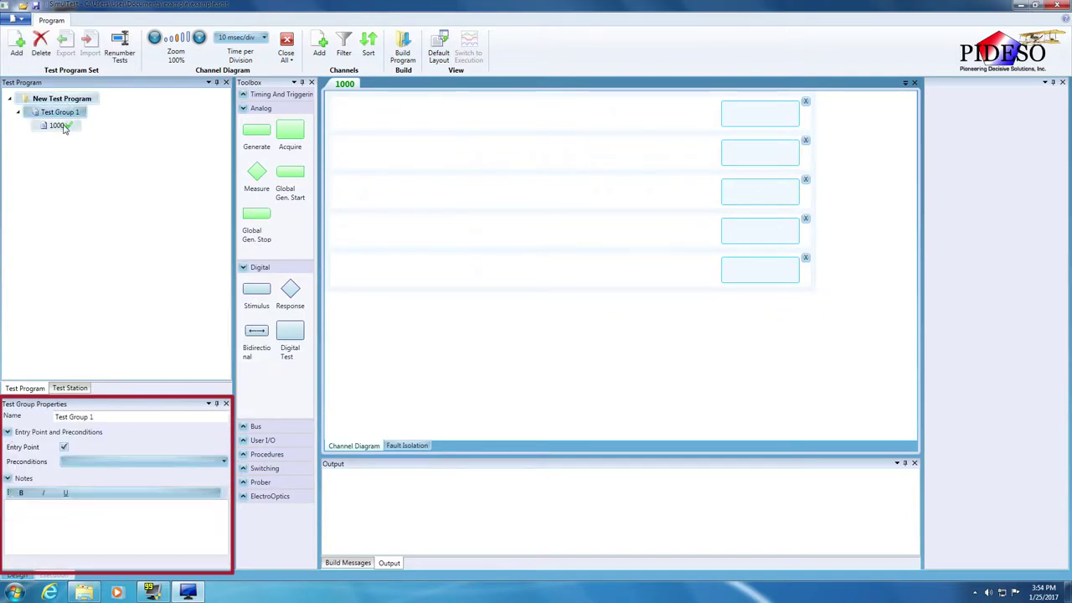
click(64, 125)
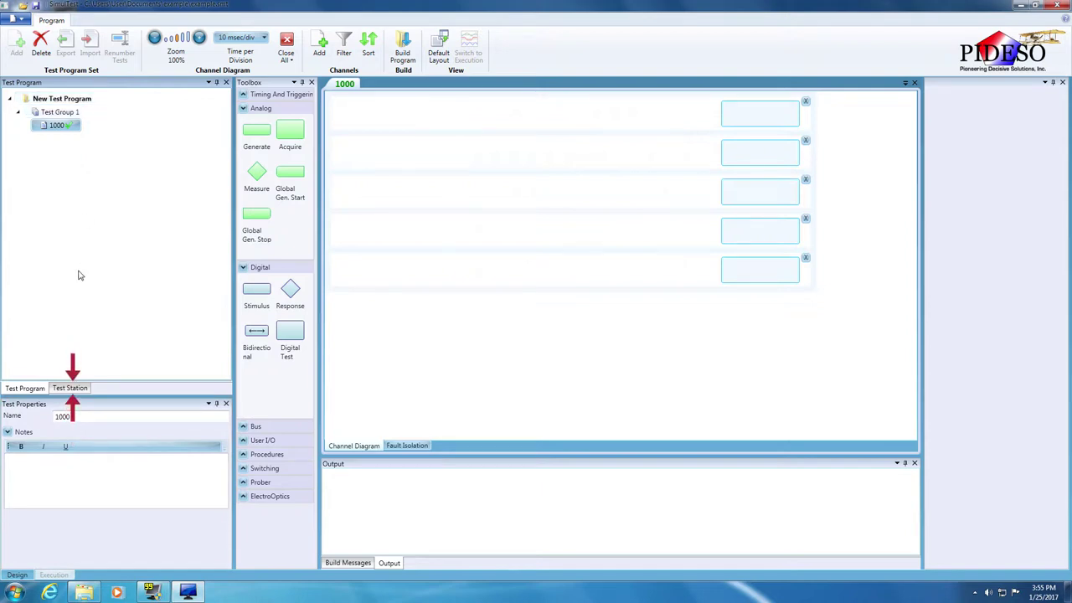
- Show the Test Station instrument list and set the Test Station to Simulated mode
click(83, 388)
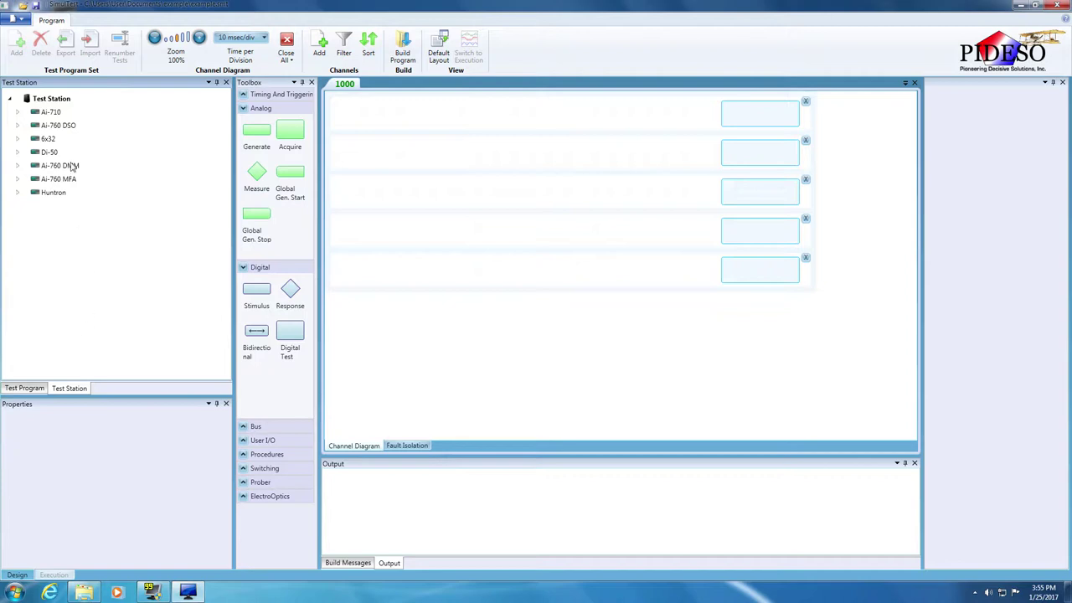
click(57, 99)
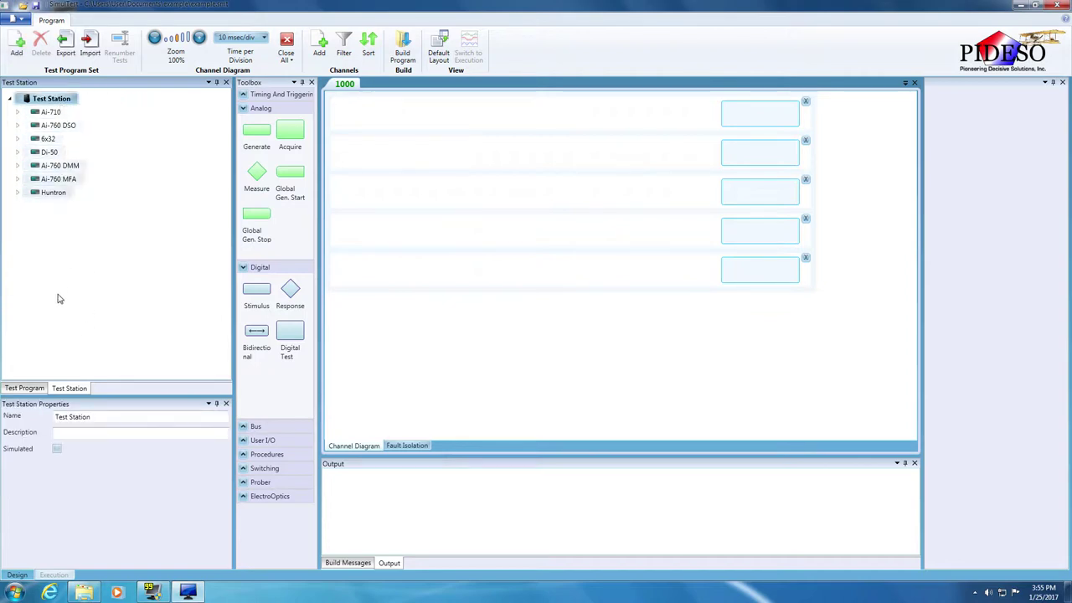
click(56, 449)
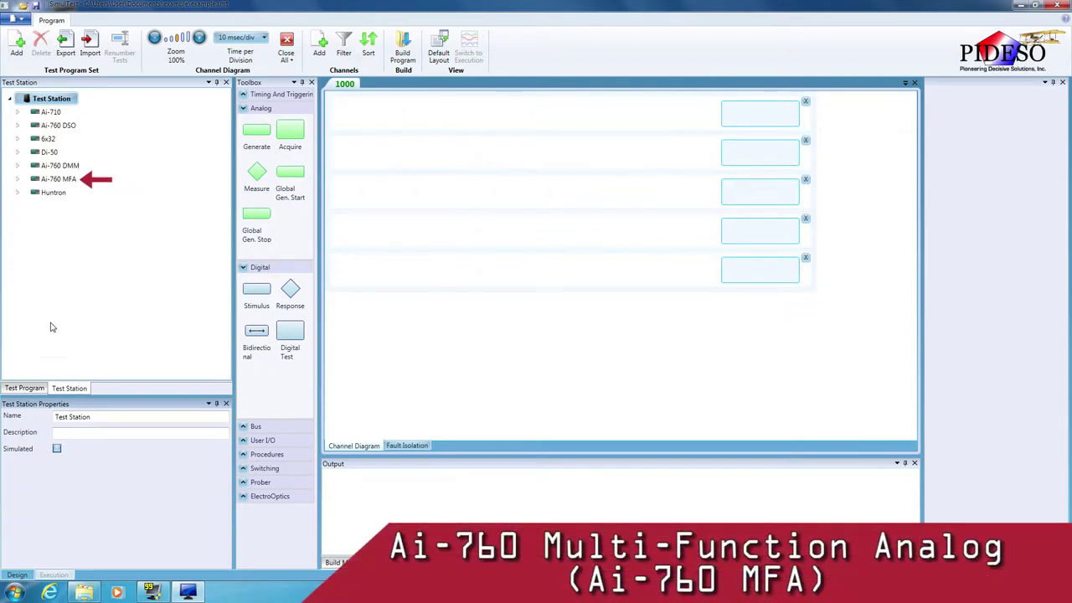
- Expand Ai-760 MFA CH1 and map its Ai760-Fgen capability onto test 1000's first channel
click(60, 180)
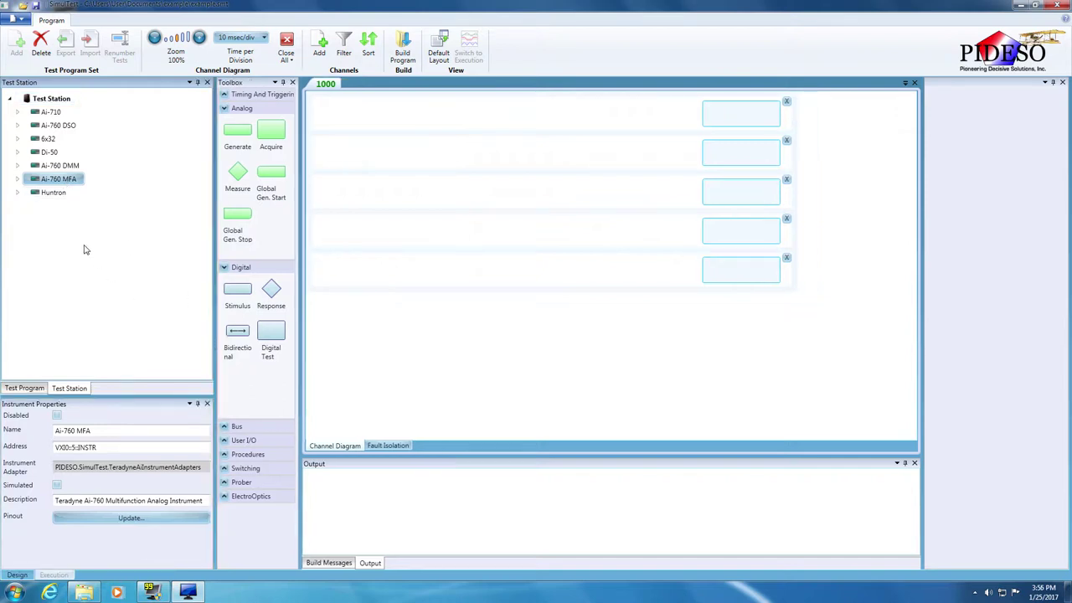
click(19, 179)
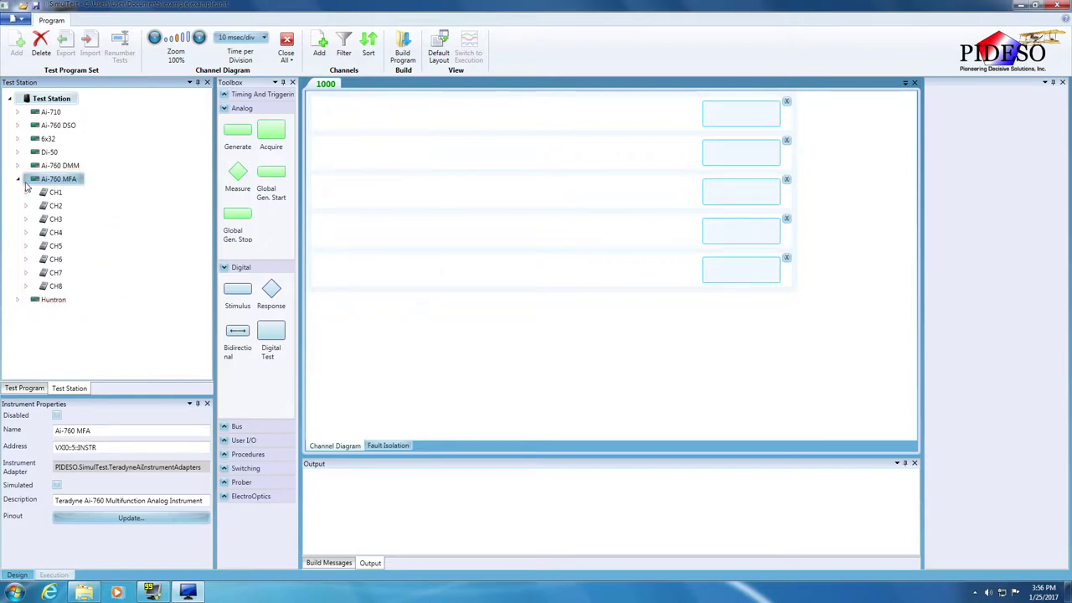
double_click(52, 193)
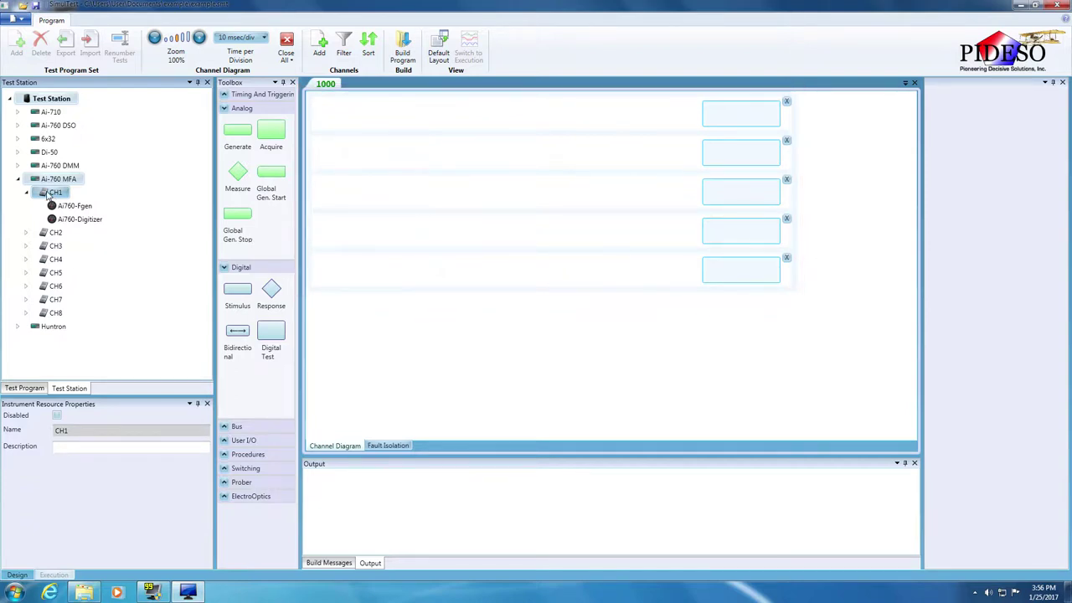
click(73, 206)
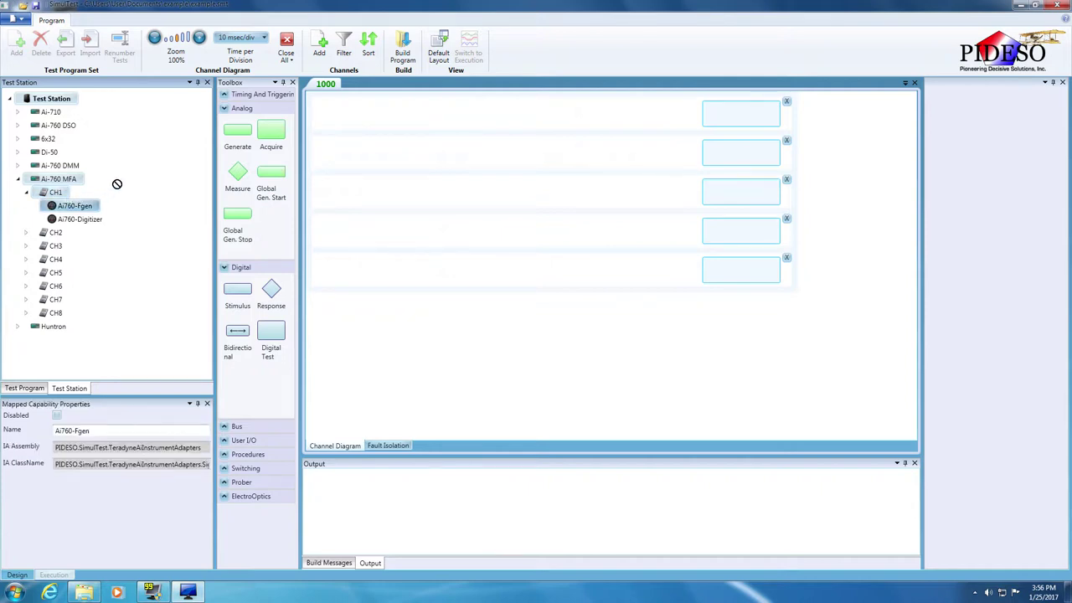
drag(118, 184, 333, 113)
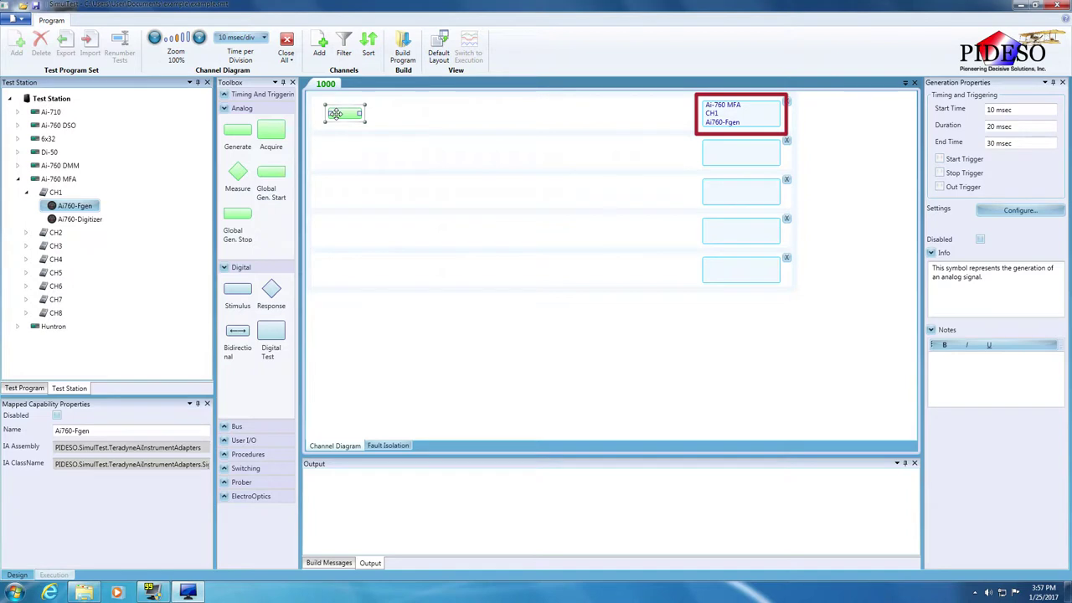
- Review Channel1's Ai760-Fgen source mapping and select its 10–30 msec Generate element
drag(335, 114, 737, 119)
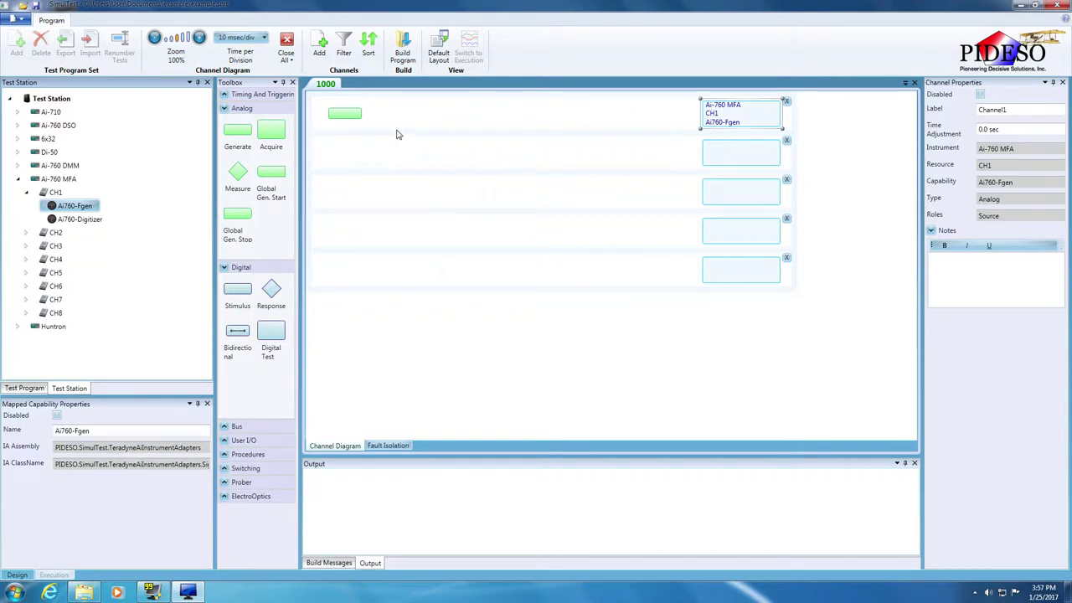
click(343, 113)
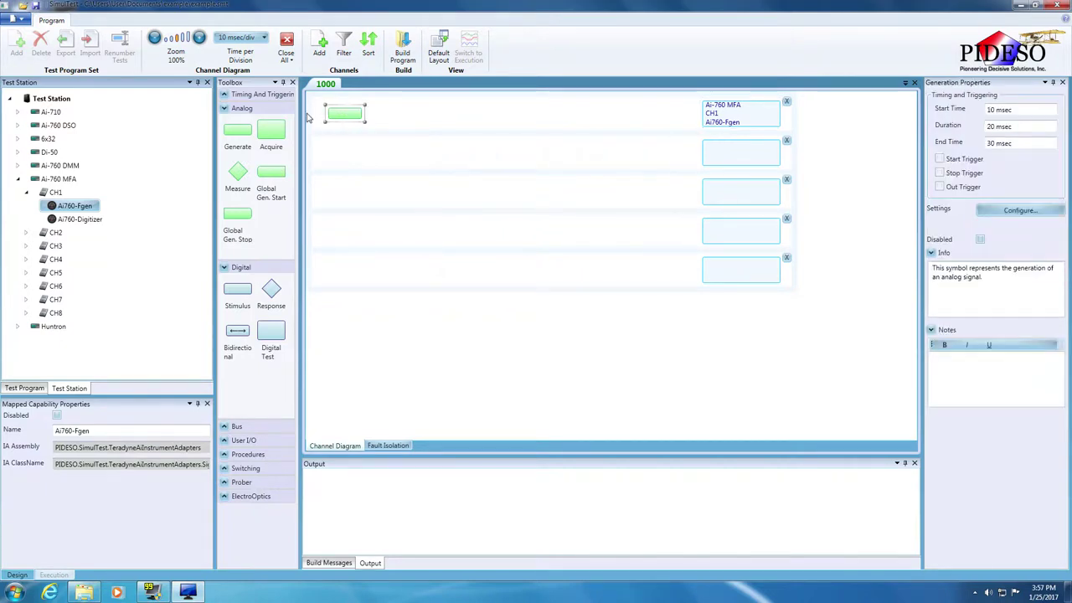
drag(237, 130, 416, 115)
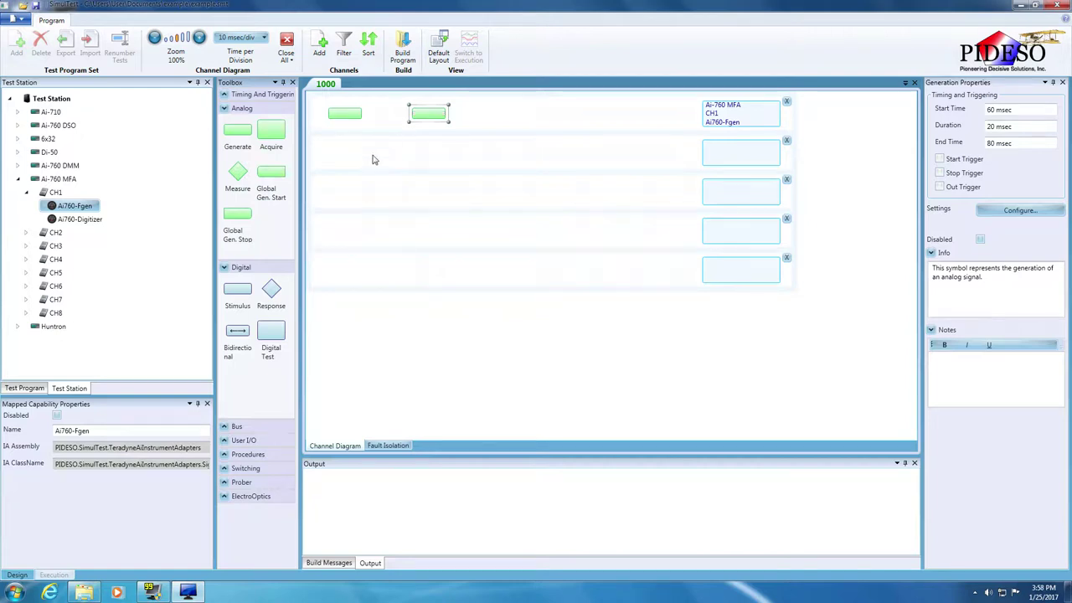
drag(246, 290, 492, 118)
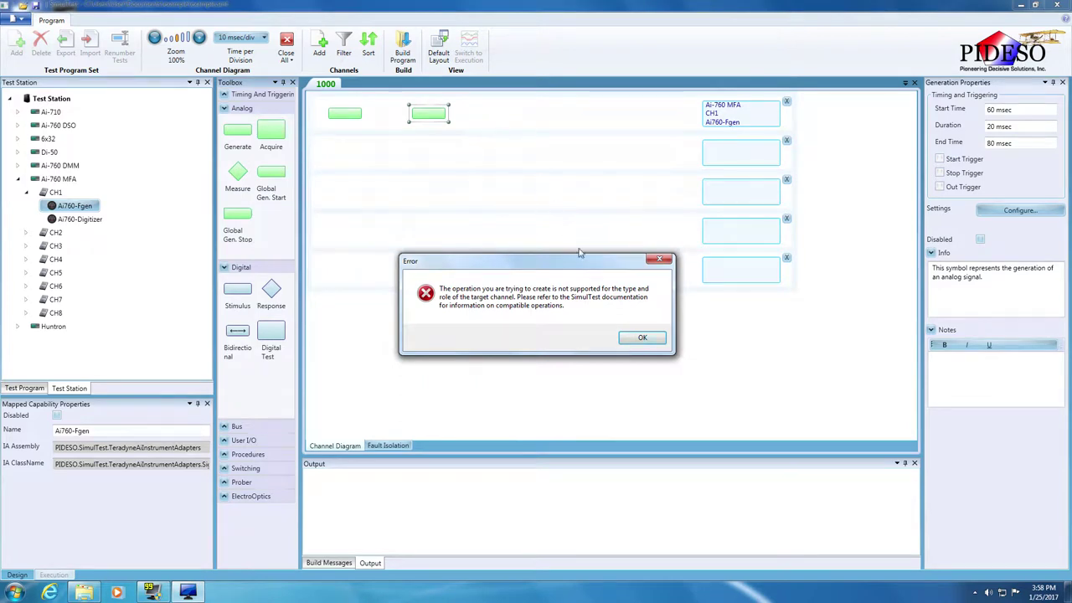
click(653, 337)
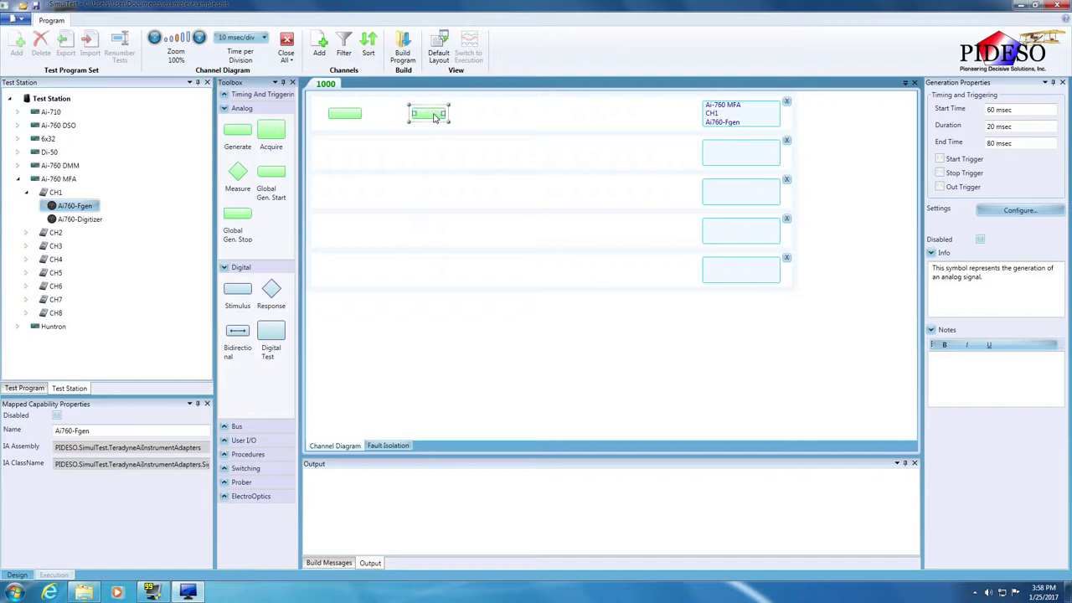
key(Delete)
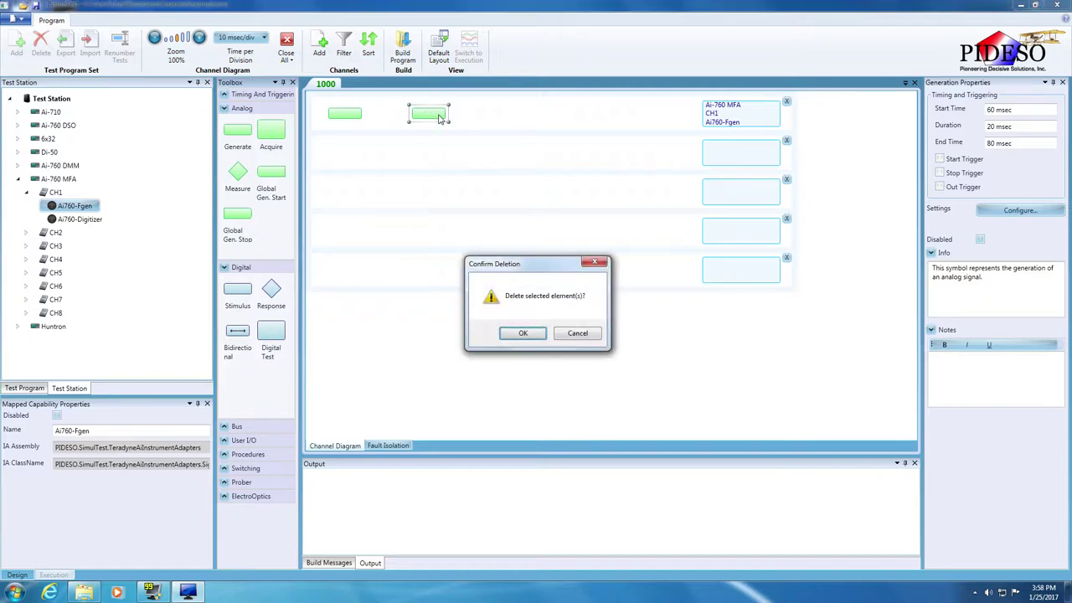
click(524, 334)
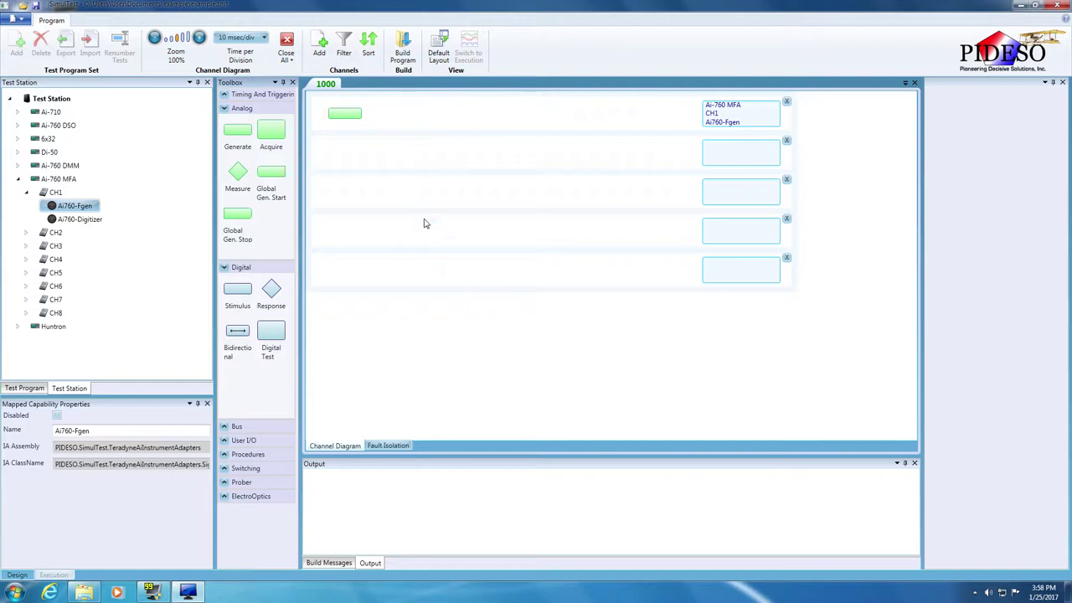
click(343, 112)
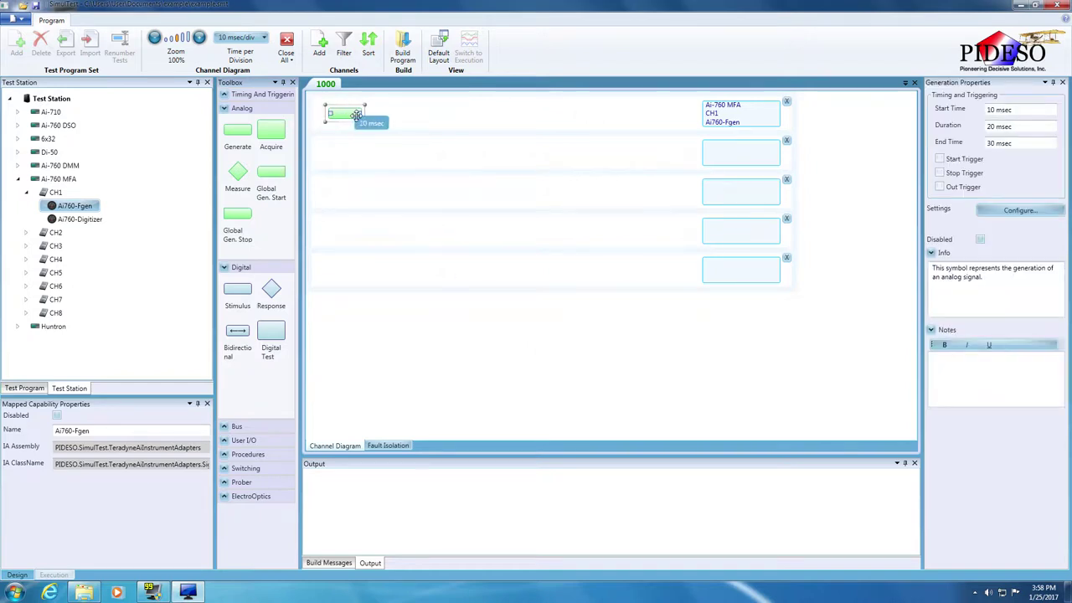
- Stretch the Generate element to run 10–210 msec and open its Ai-760 MFA/CH1 waveform settings
mouse_move(356, 114)
mouse_down()
mouse_move(453, 115)
mouse_move(352, 116)
mouse_up()
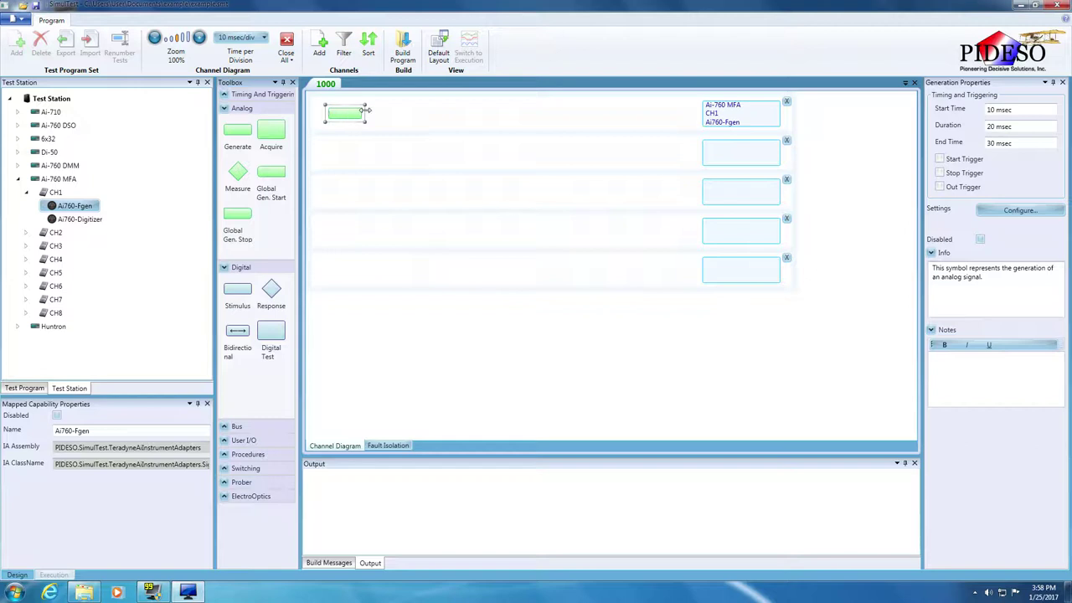
drag(365, 111, 662, 108)
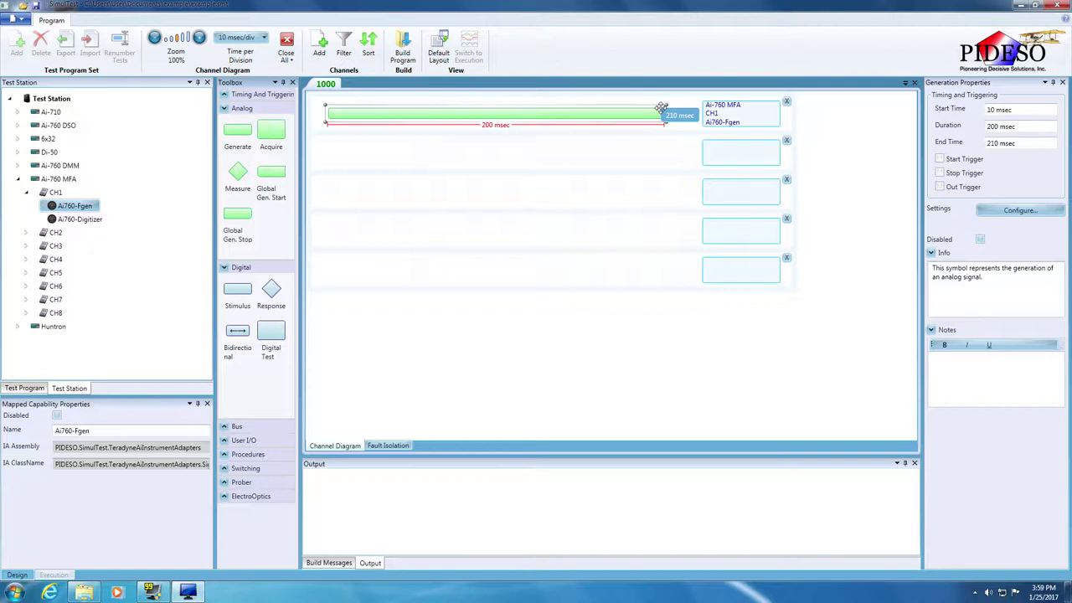
drag(661, 108, 660, 110)
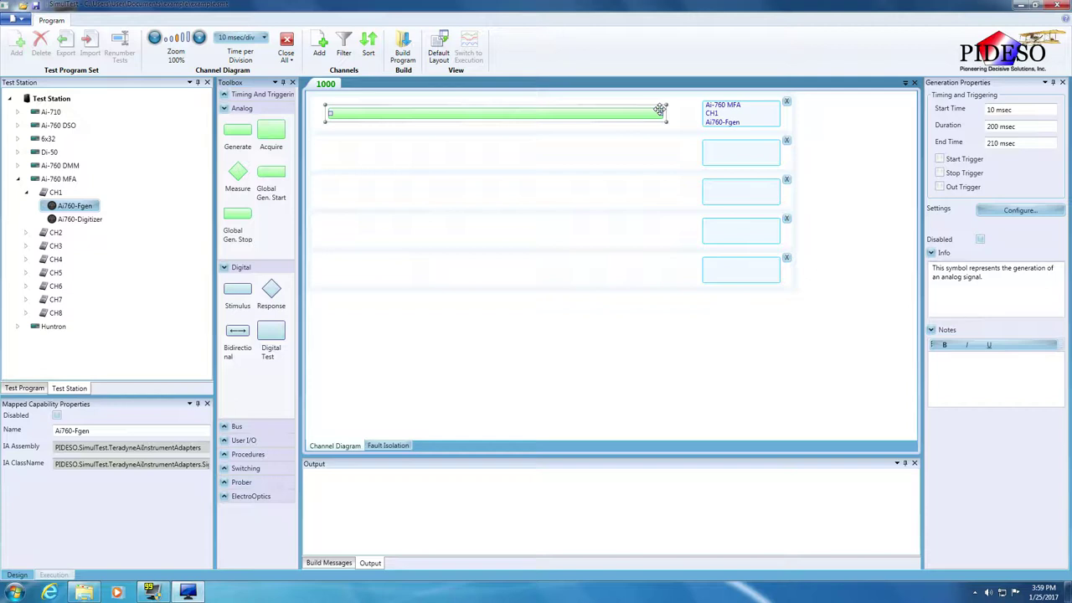
double_click(586, 113)
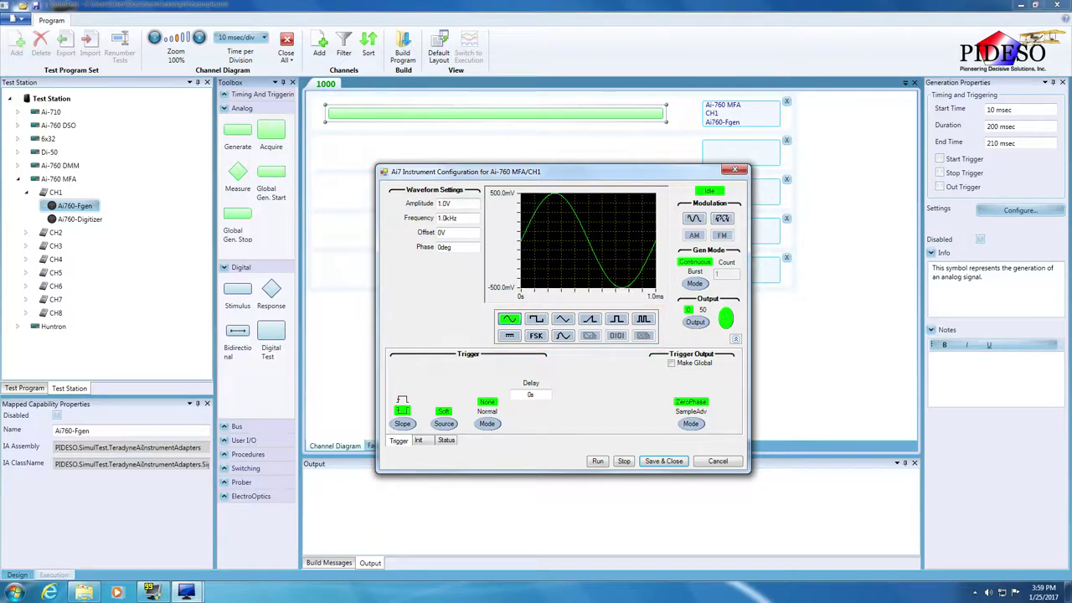
- Set the sine to 2 V amplitude and 25 kHz frequency, then save and close
text(2)
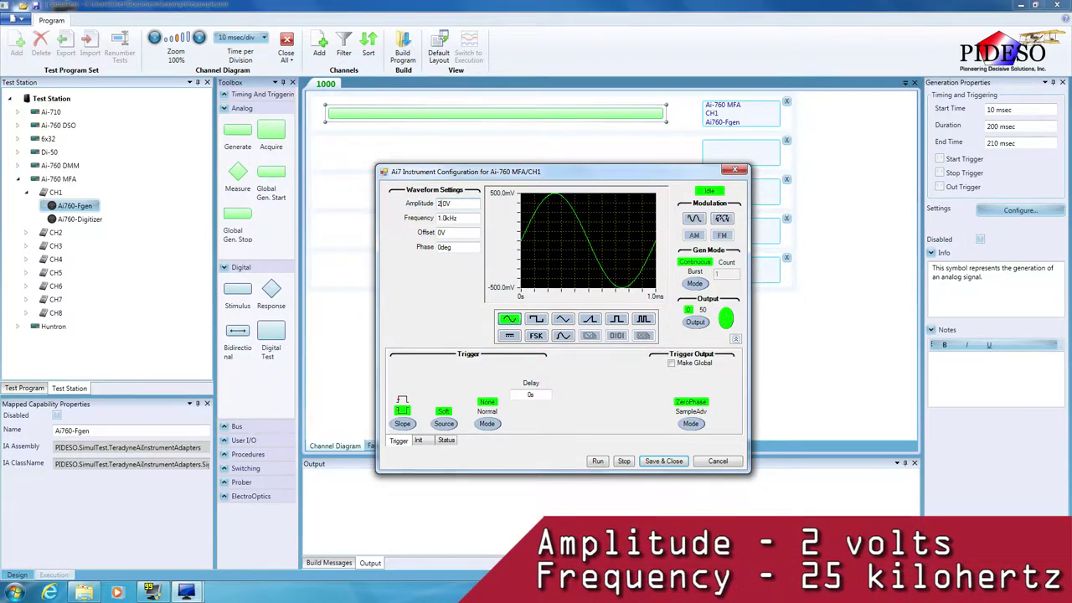
key(Tab)
click(437, 218)
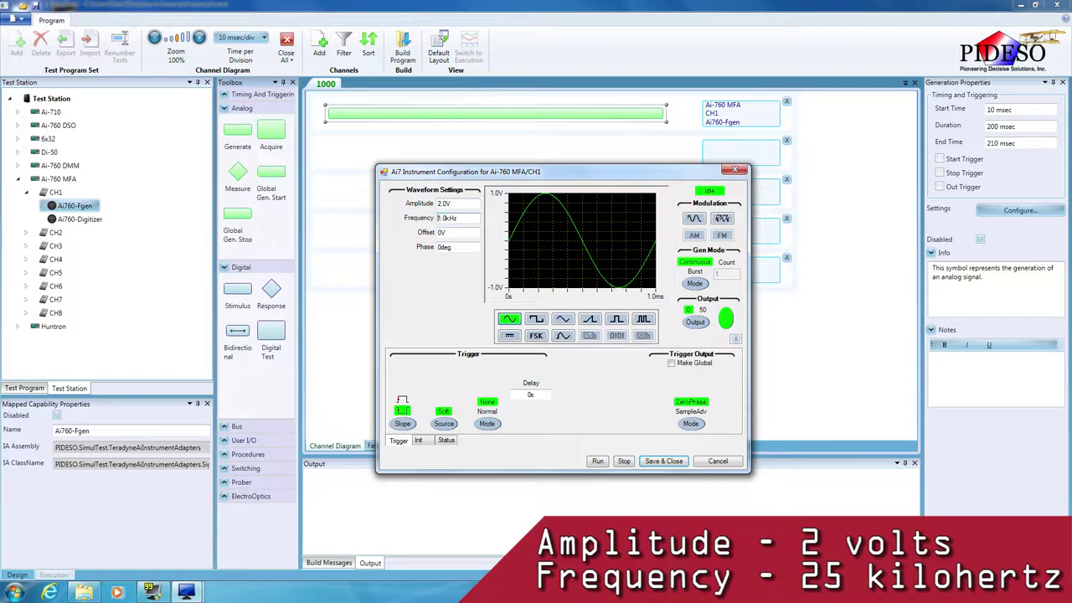
key(Delete)
text(25)
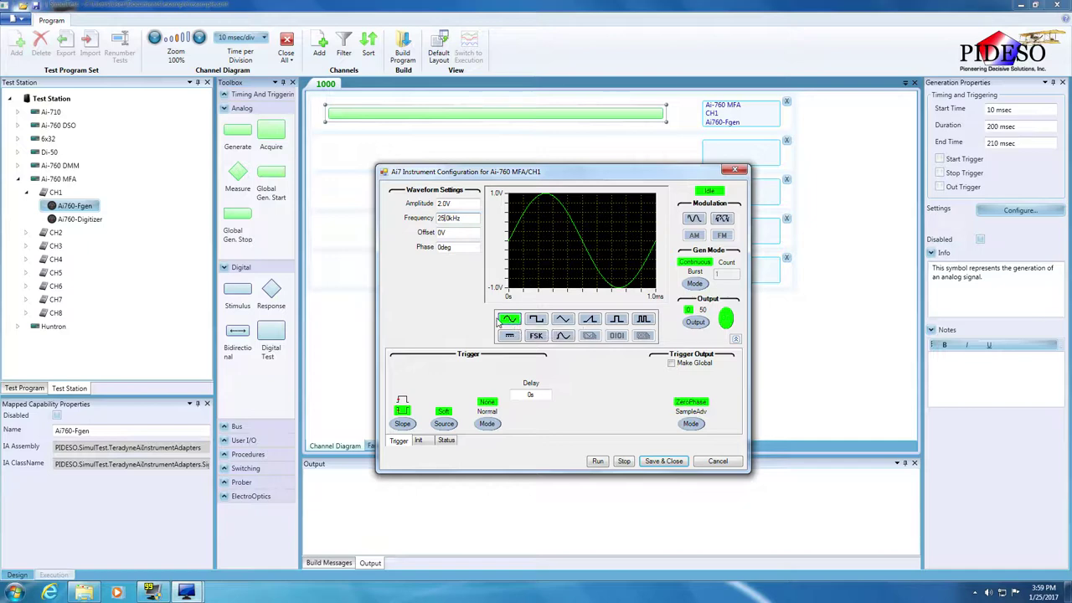
click(663, 461)
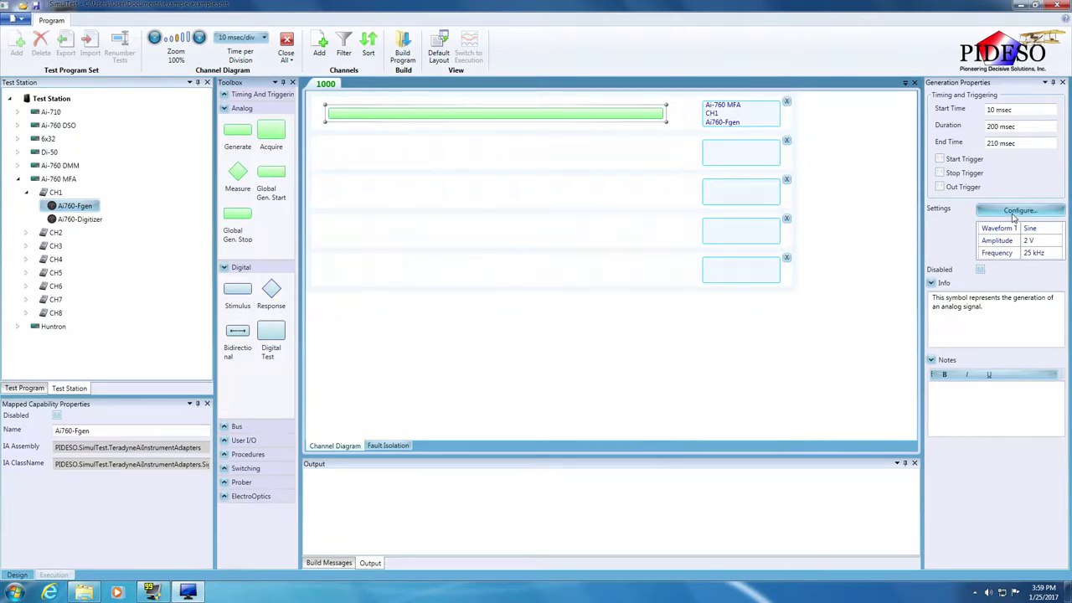
- Recheck the generator settings, close them, and collapse the Ai-760 MFA channel list
click(1013, 211)
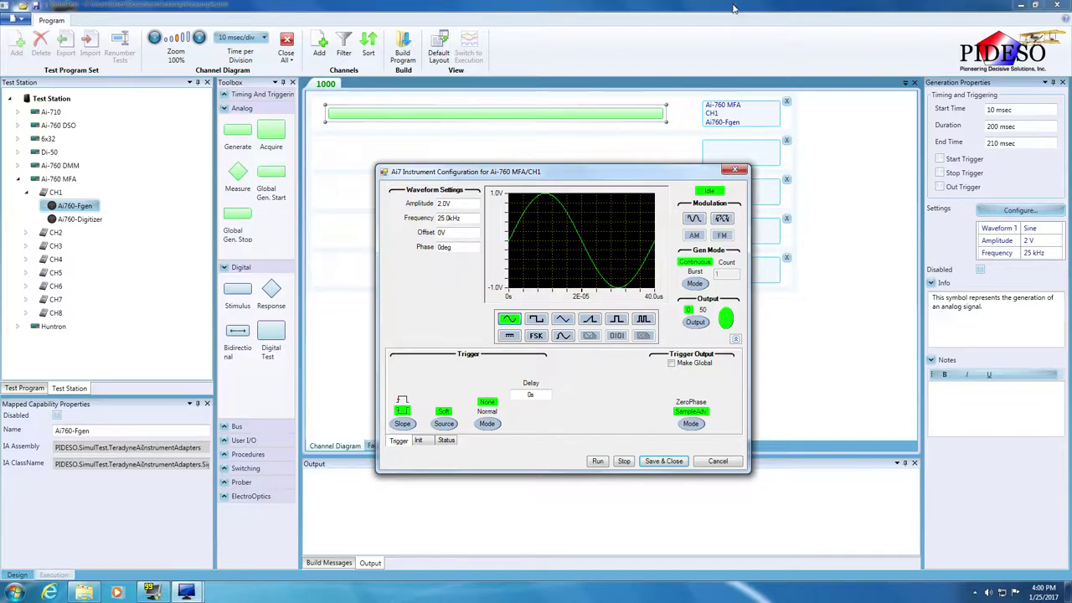
key(Escape)
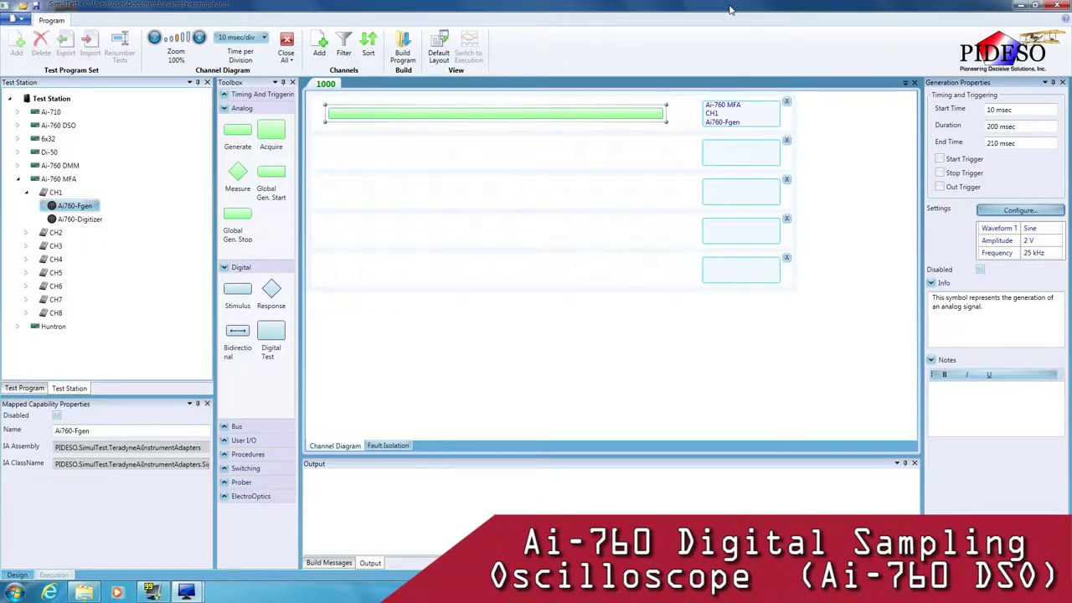
click(15, 179)
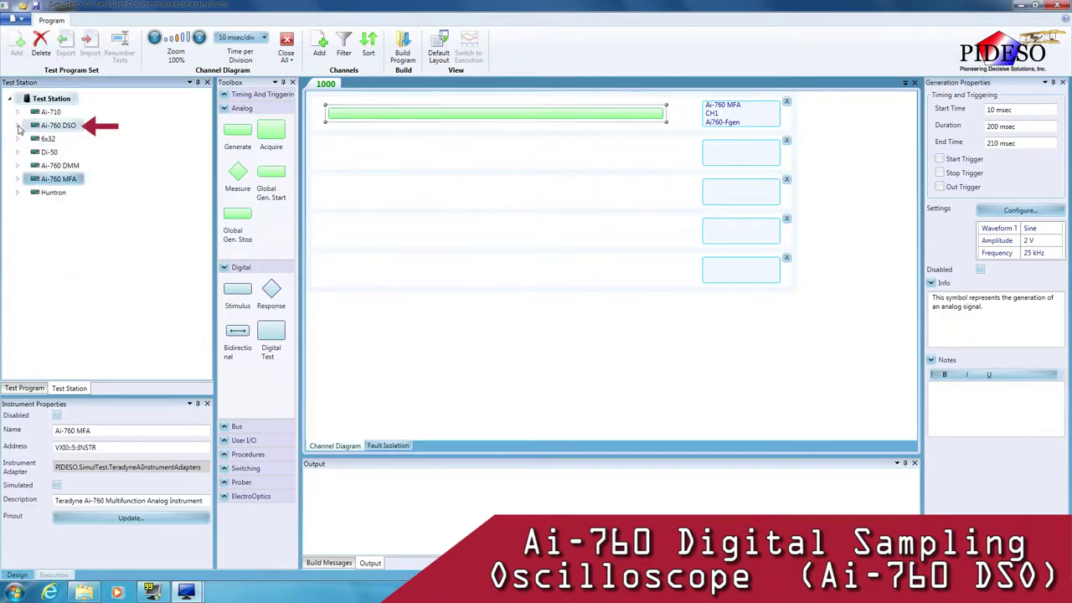
- Place an Ai-760 DSO CH1,CH2 Scope Acquire block in row 2, spanning 170–190 msec
click(19, 126)
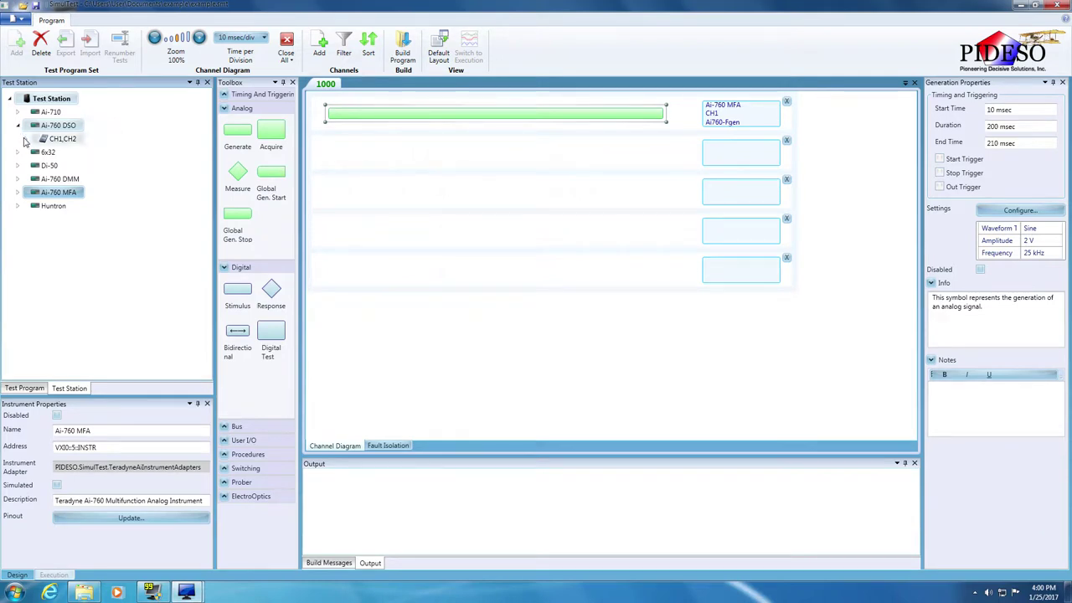
click(28, 139)
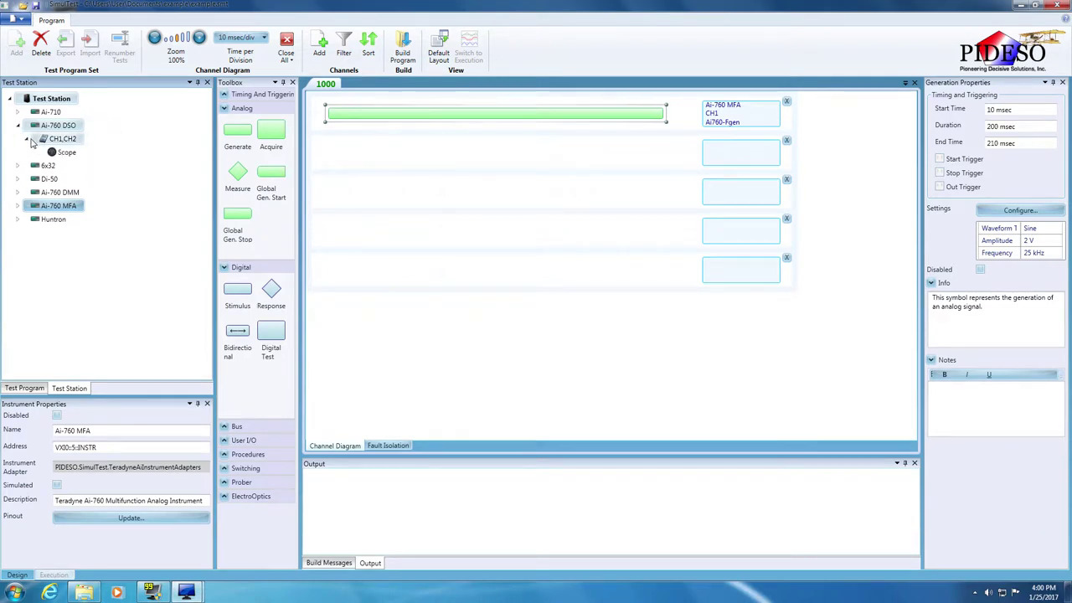
click(71, 151)
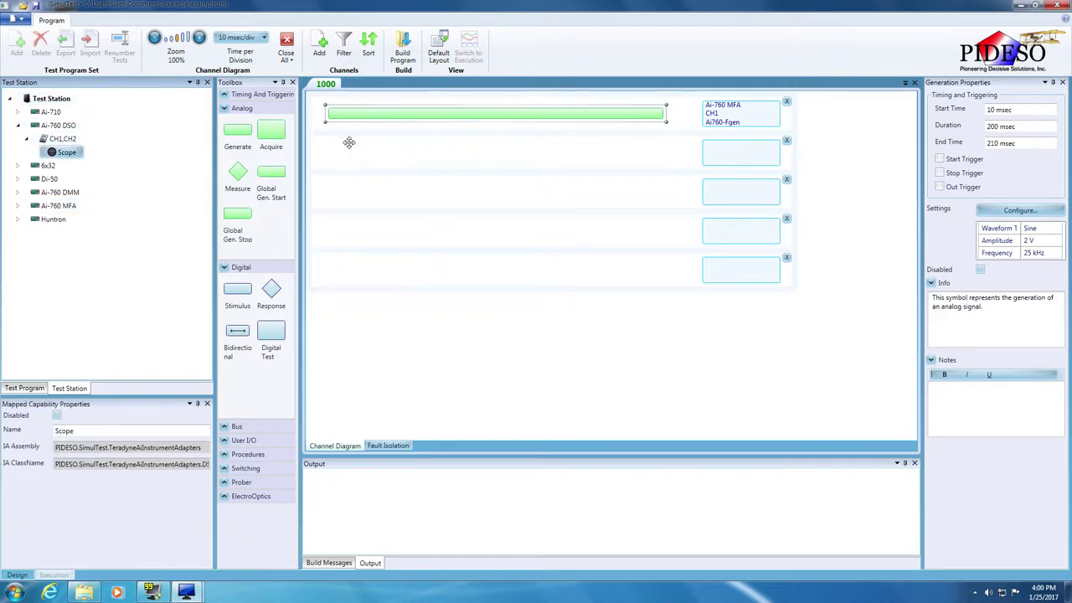
drag(349, 143, 348, 143)
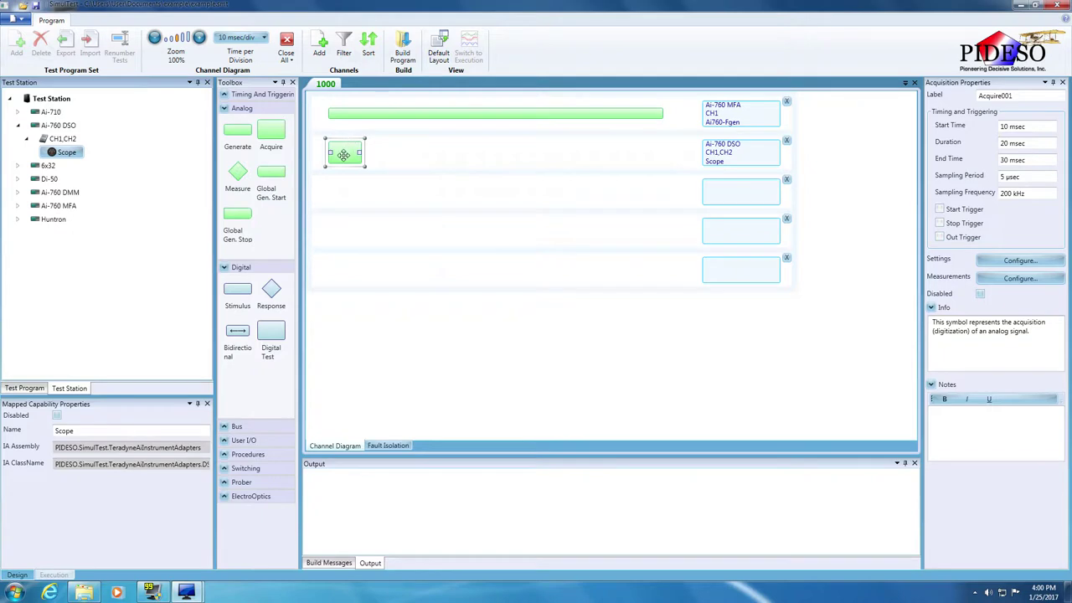
drag(344, 155, 613, 155)
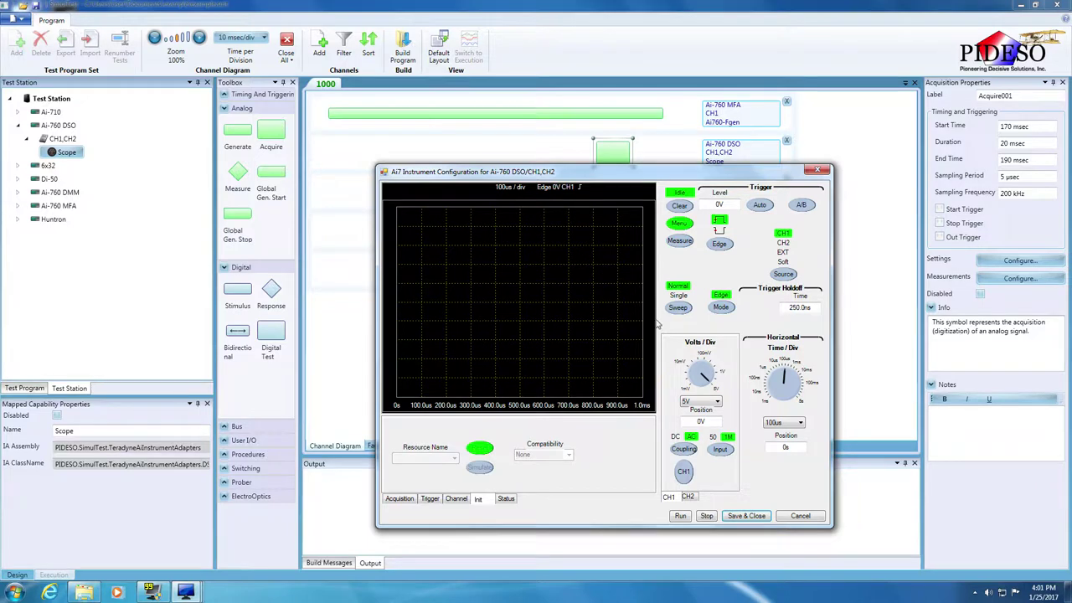
- Enable the scope's CH1 input at 5 V per division and close the configuration
click(684, 472)
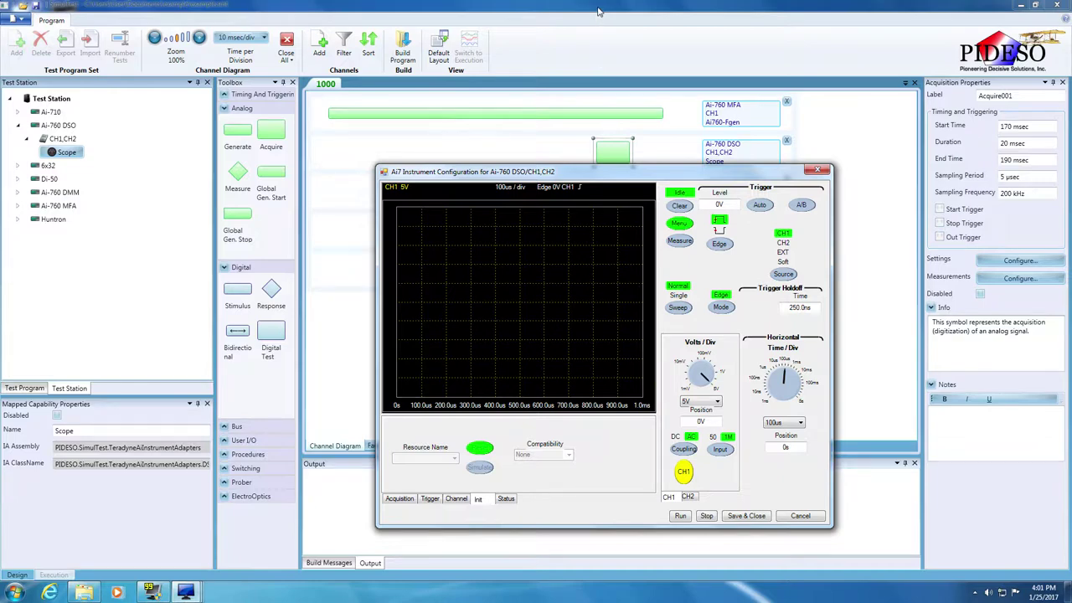
key(Escape)
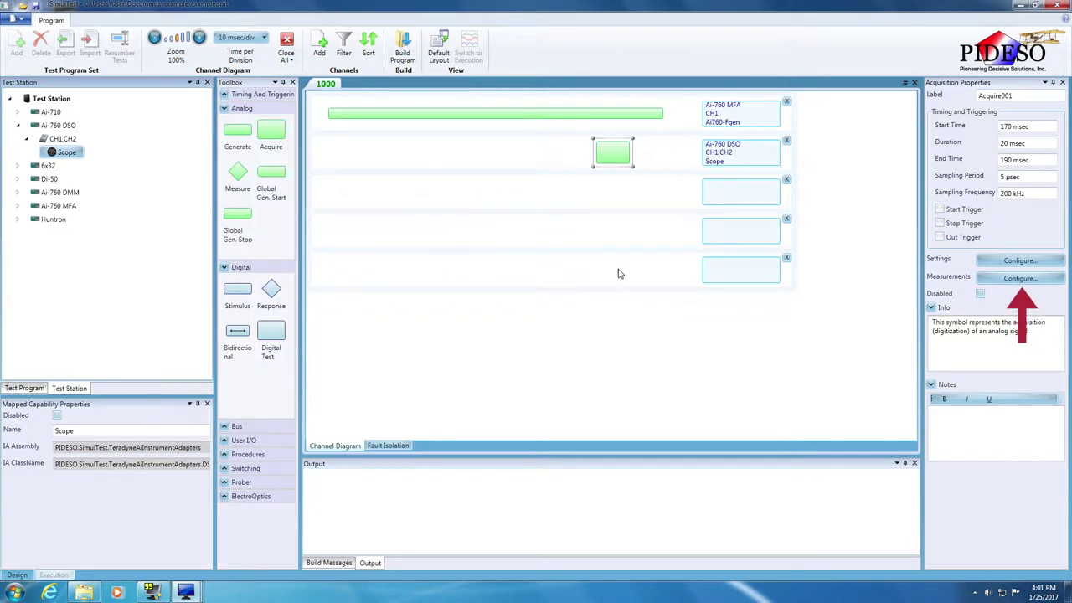
- Keep Voltage Max as the measurement type and switch it to limit comparison mode
click(1008, 280)
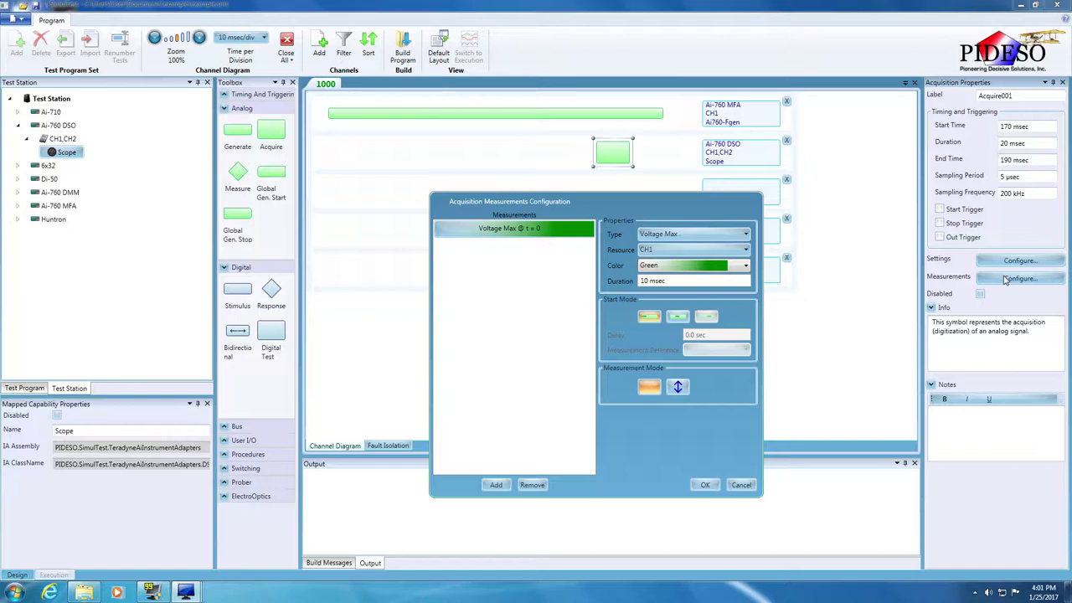
click(740, 237)
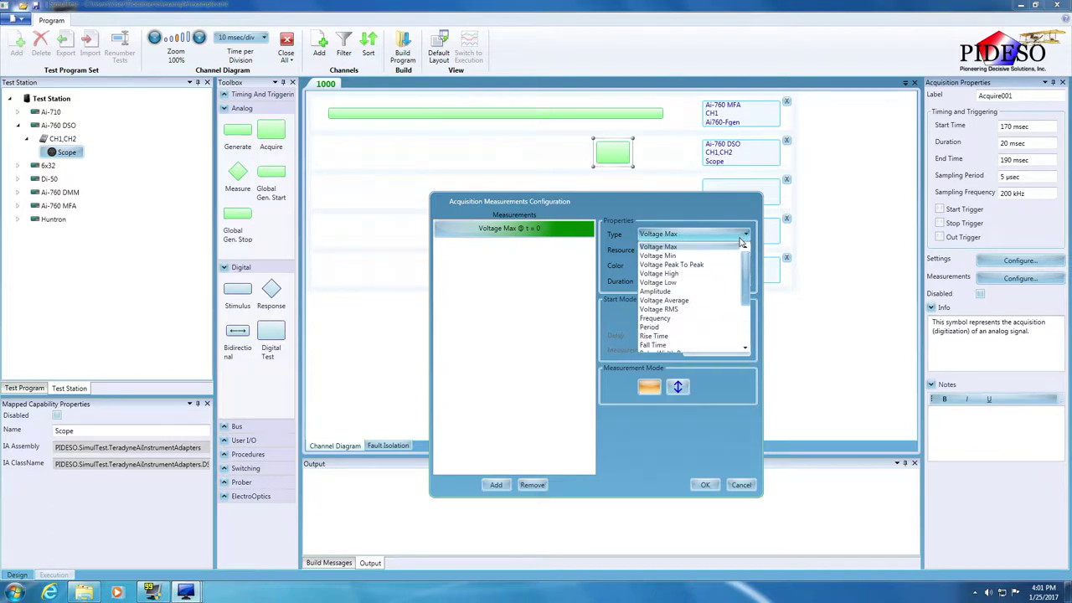
drag(745, 280, 750, 258)
click(708, 235)
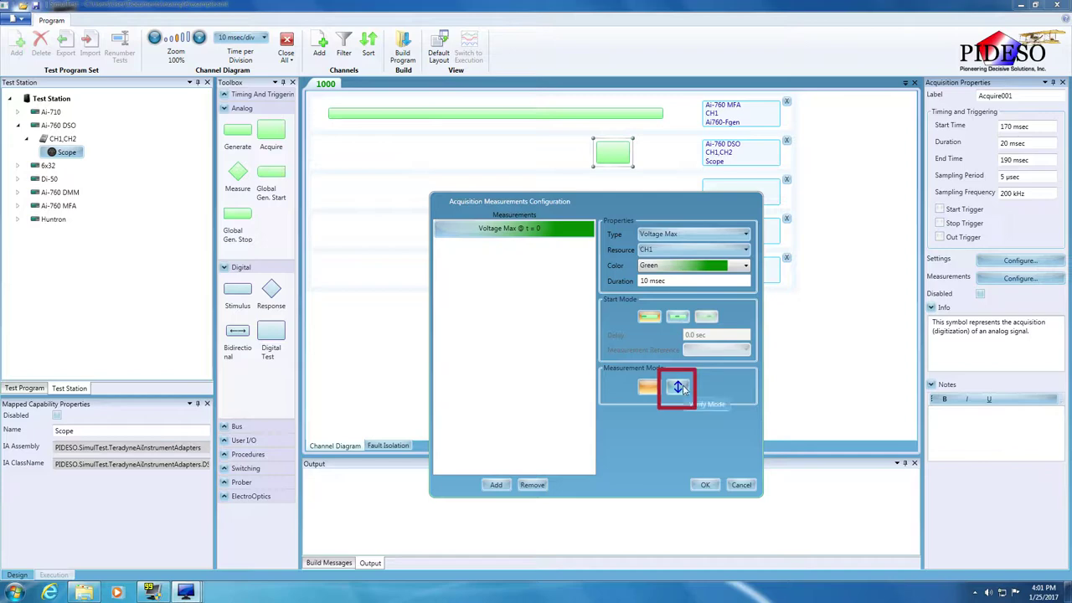
click(682, 386)
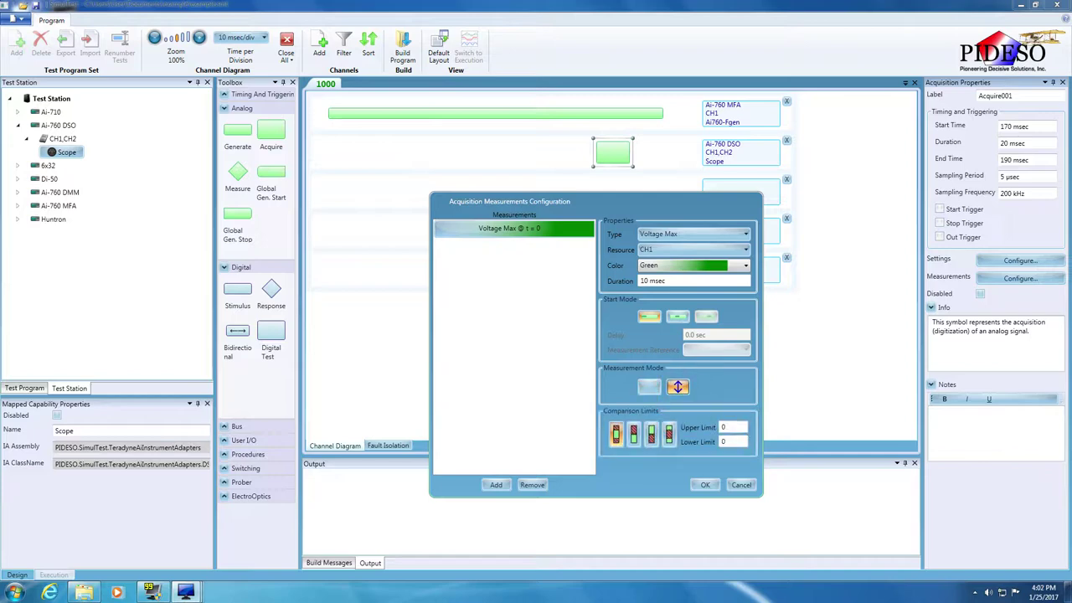
- Enter upper limit 1.2 and lower limit 0.8, then save the measurement
click(727, 428)
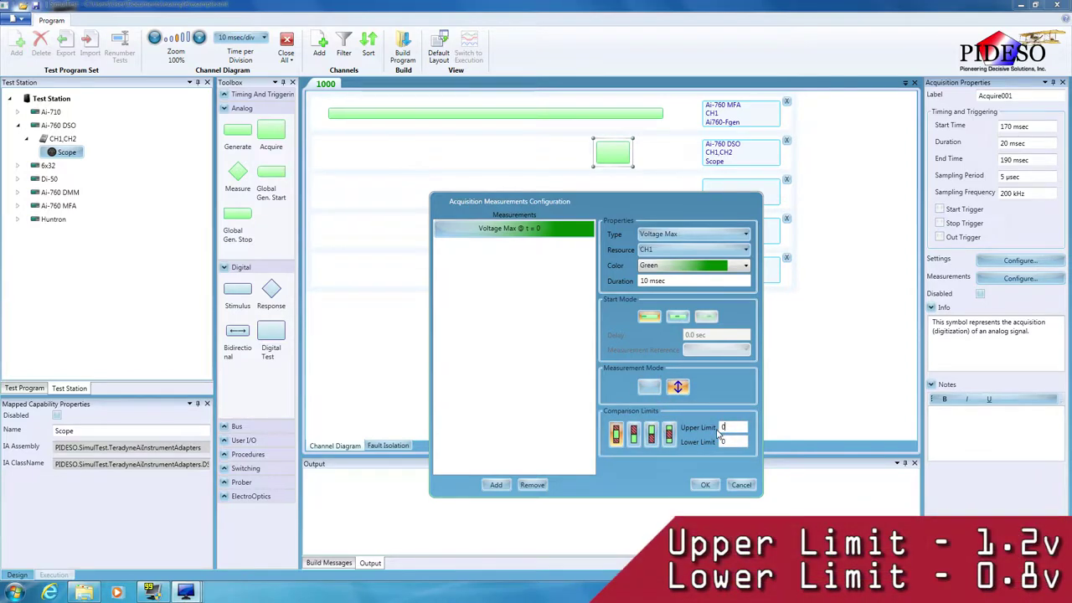
key(BackSpace)
text(1.2)
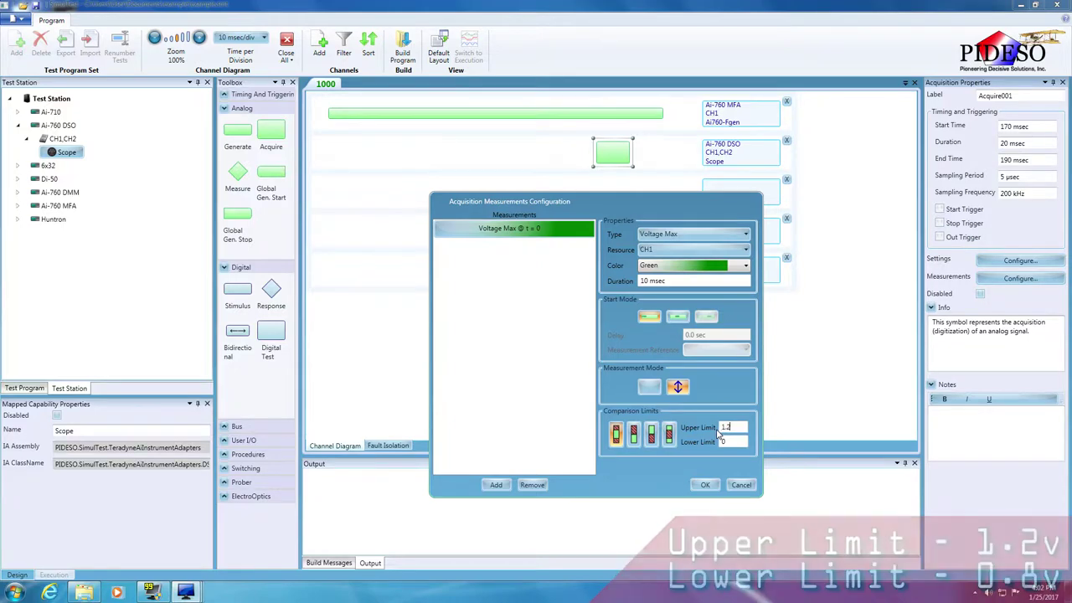
key(BackSpace)
text(0.8)
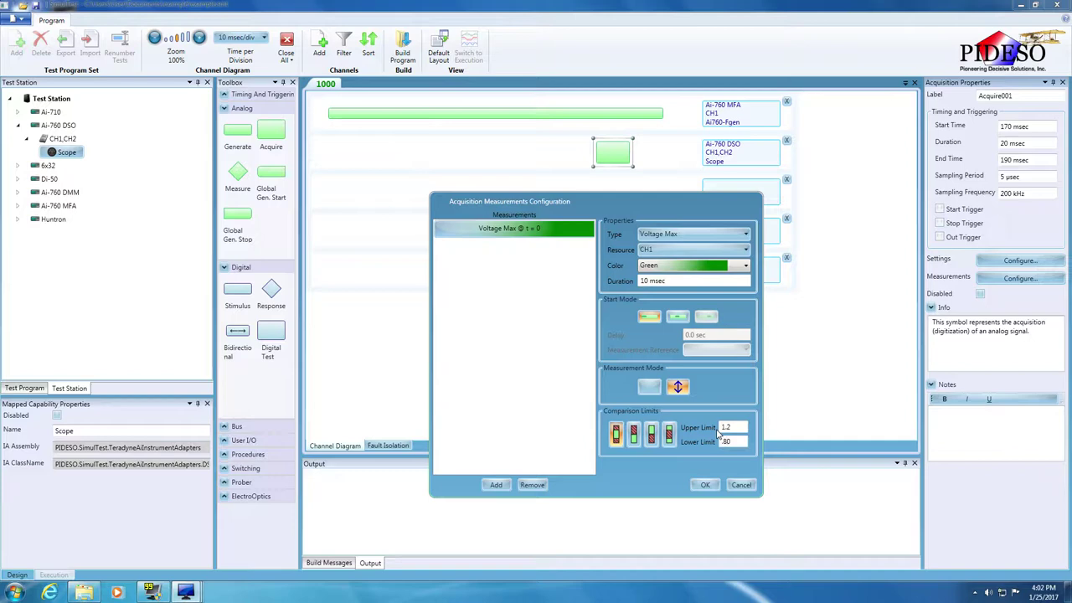
key(BackSpace)
key(shift+Left)
click(705, 485)
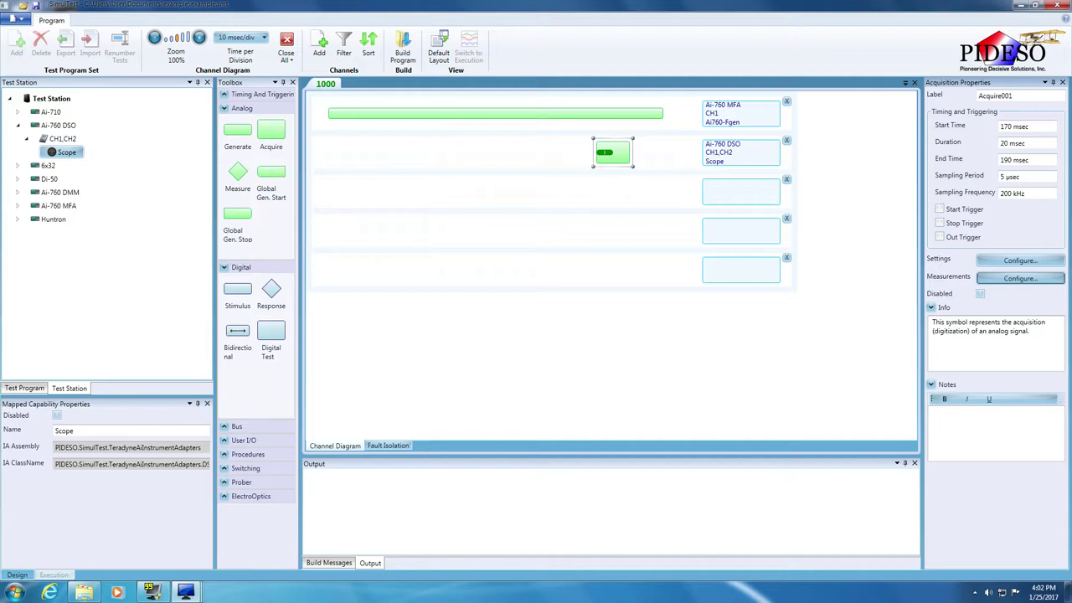
- Bring the Ai-760 DSO/CH1,CH2 oscilloscope window forward by cycling windows with Alt+Tab
key(alt+Tab)
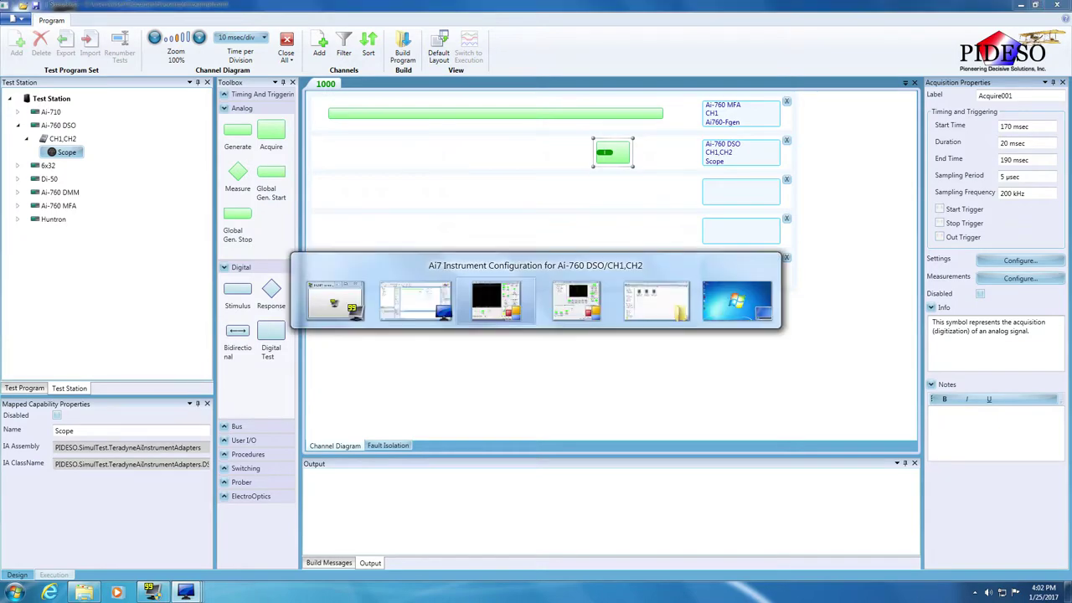
key(alt+Tab)
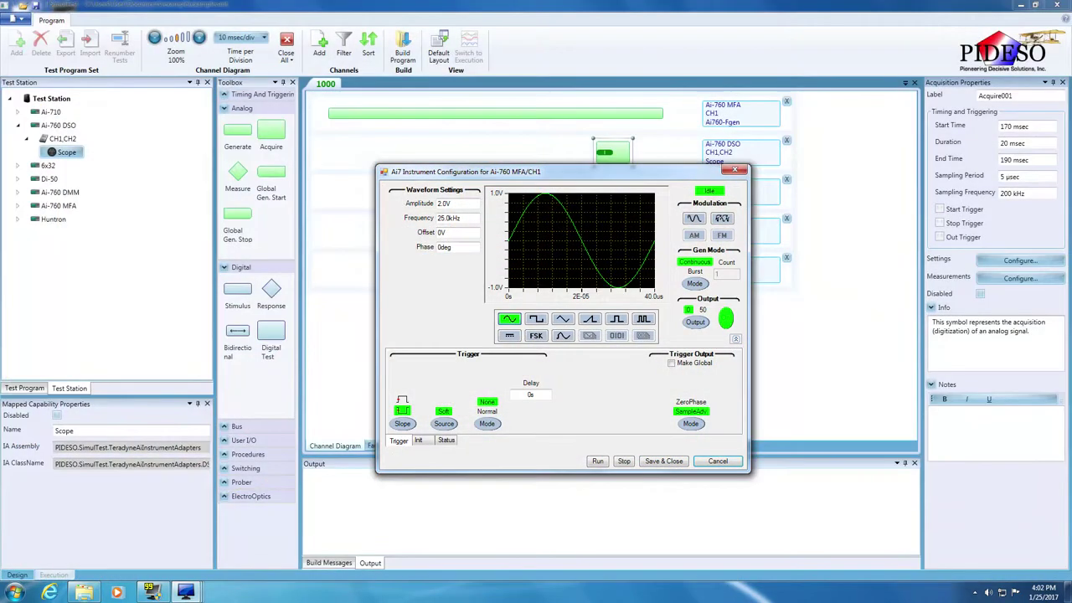
key(alt+Tab)
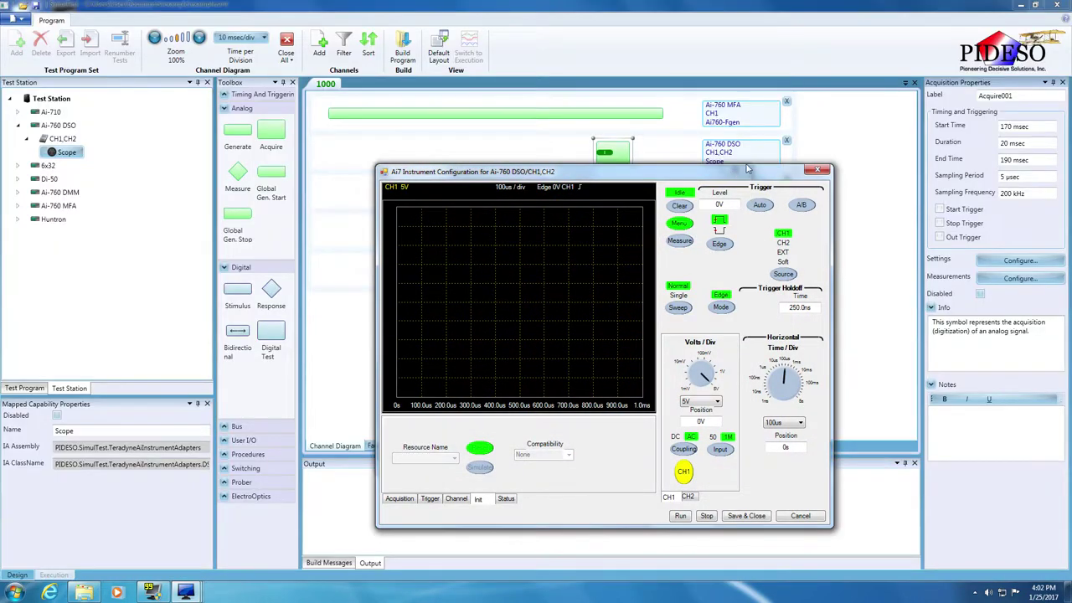
- Run the function generator and scope, enlarging the sine trace with the Volts/Div and Time/Div knobs
drag(748, 170, 933, 140)
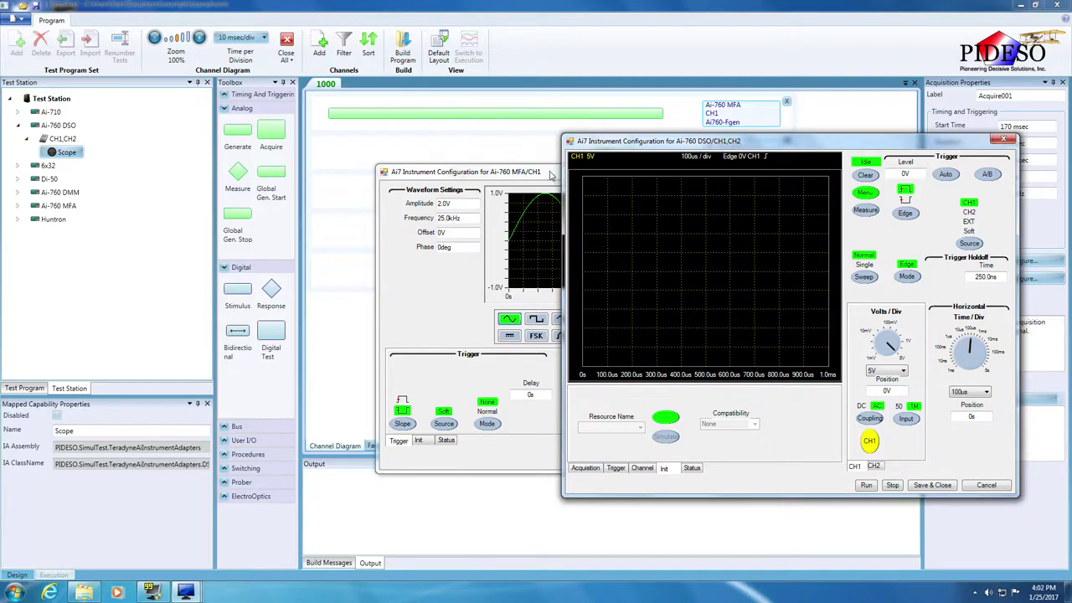
drag(550, 173, 325, 173)
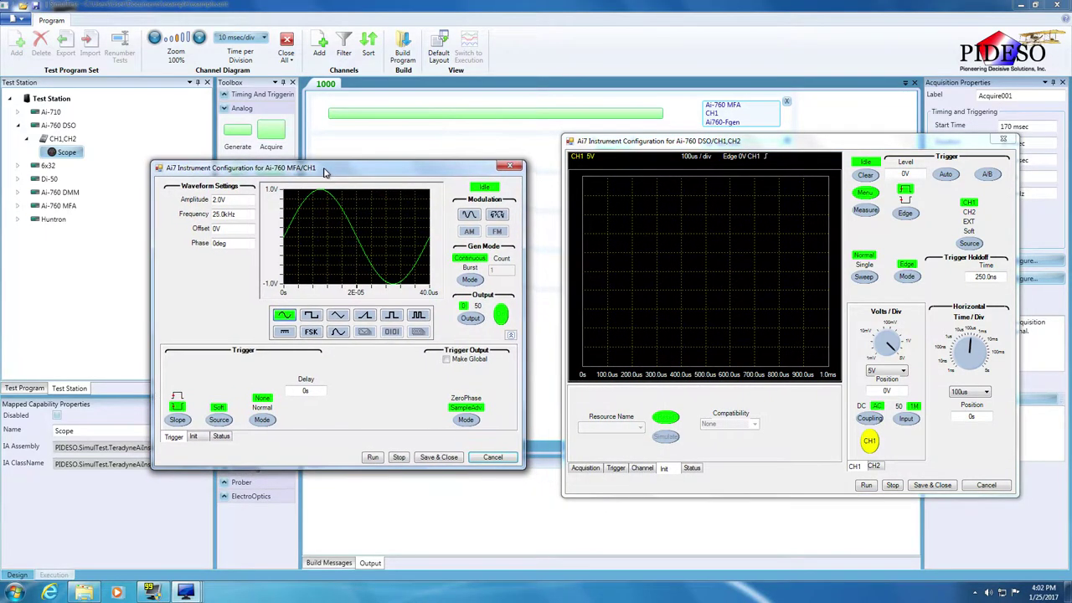
click(374, 458)
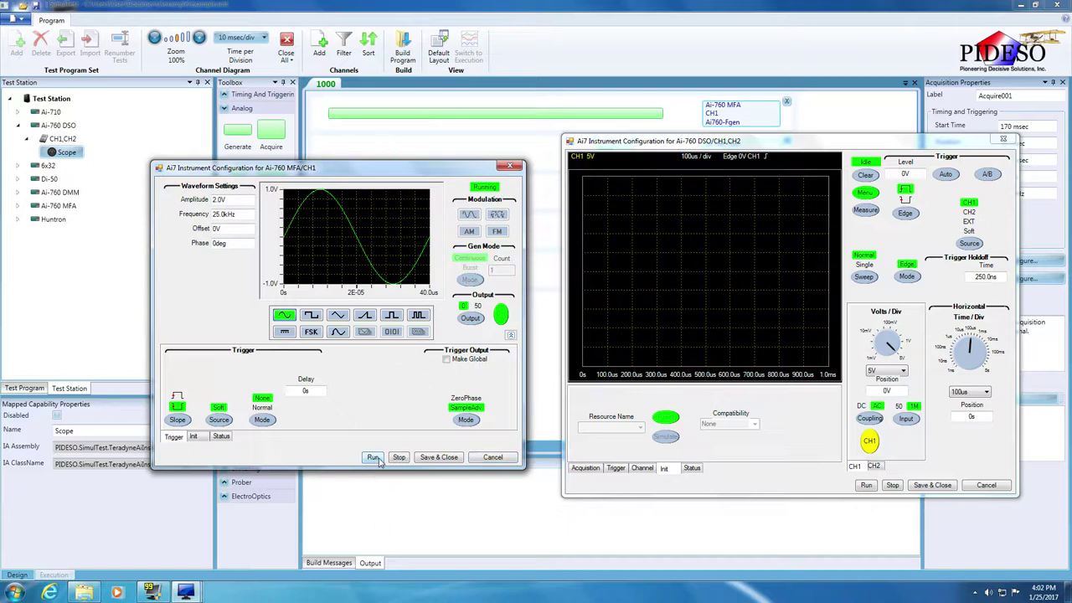
click(866, 485)
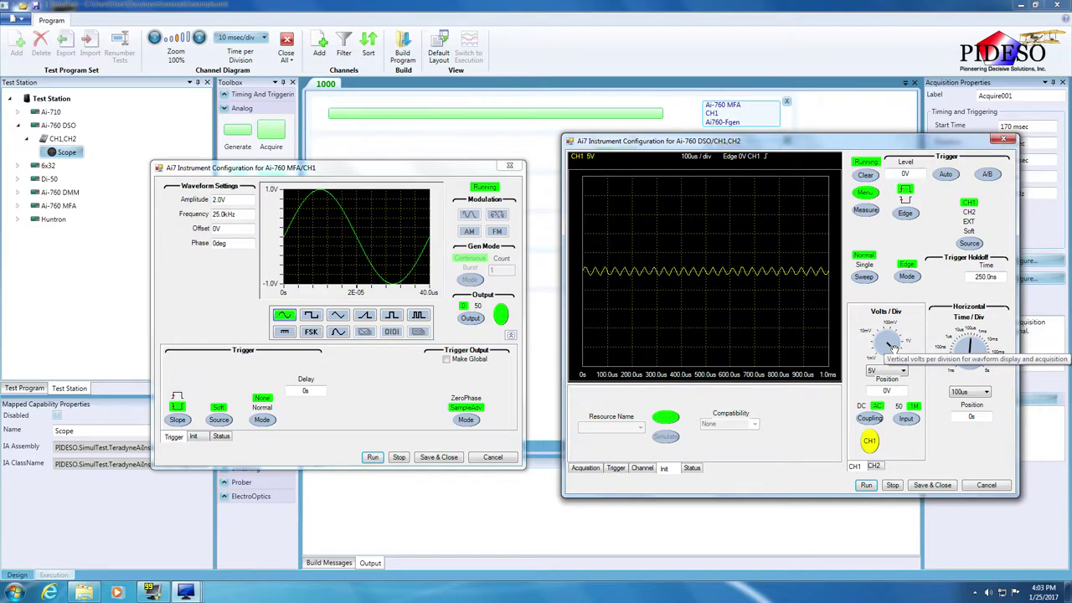
drag(892, 345, 902, 335)
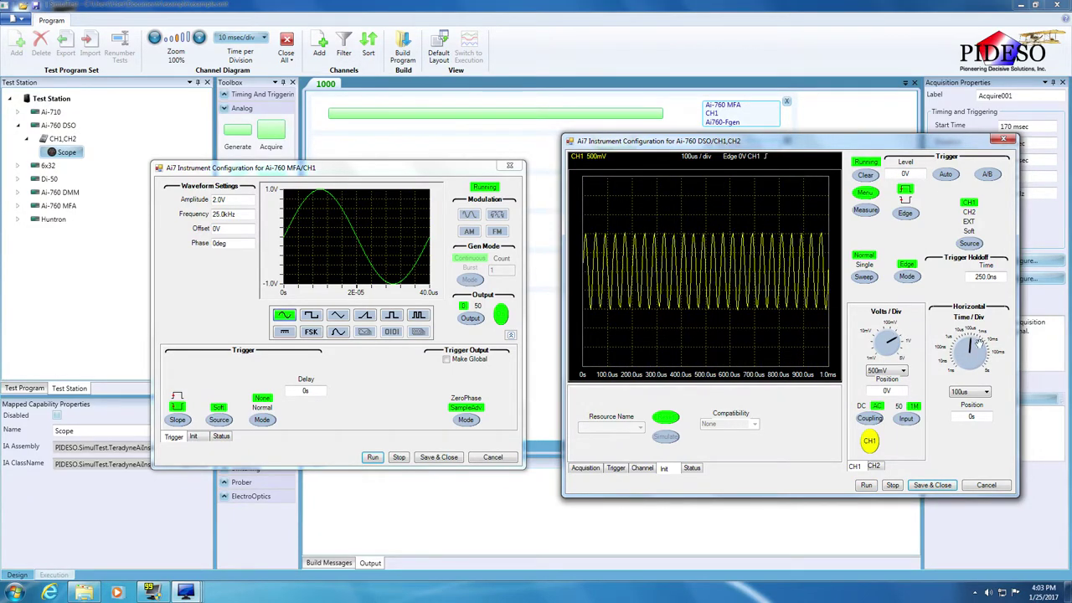
mouse_move(976, 343)
mouse_down()
mouse_move(951, 345)
mouse_move(969, 342)
mouse_up()
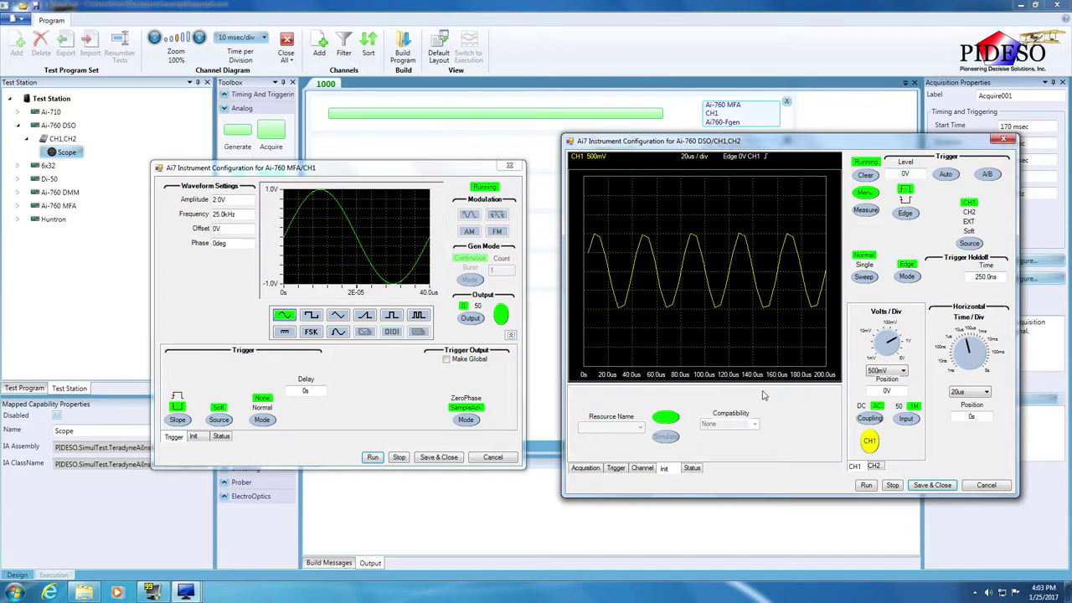
- Save and close both the function generator and scope configurations
click(445, 459)
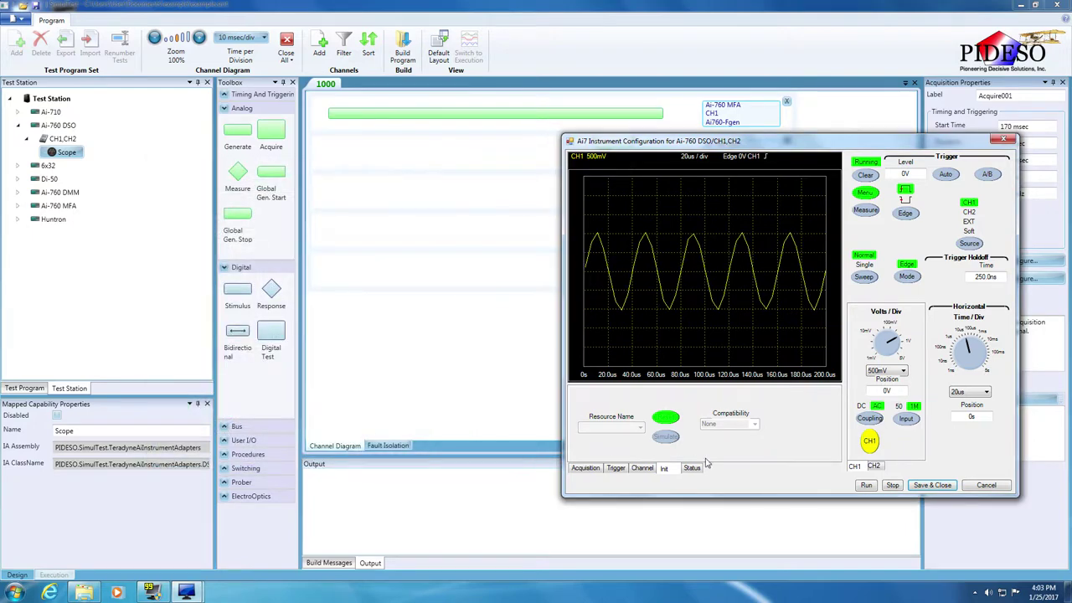
click(932, 485)
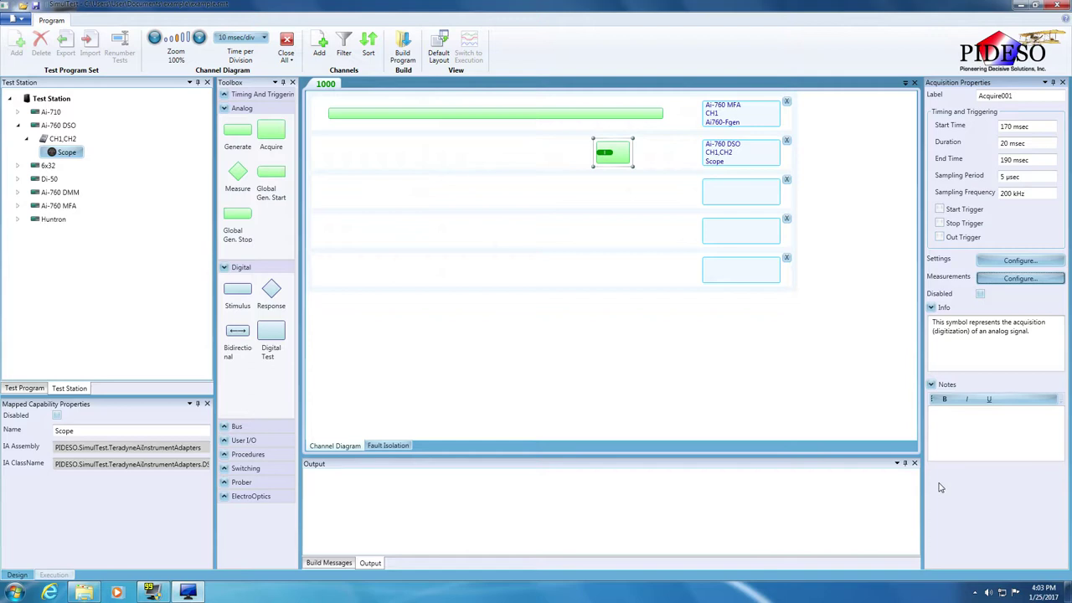
click(388, 445)
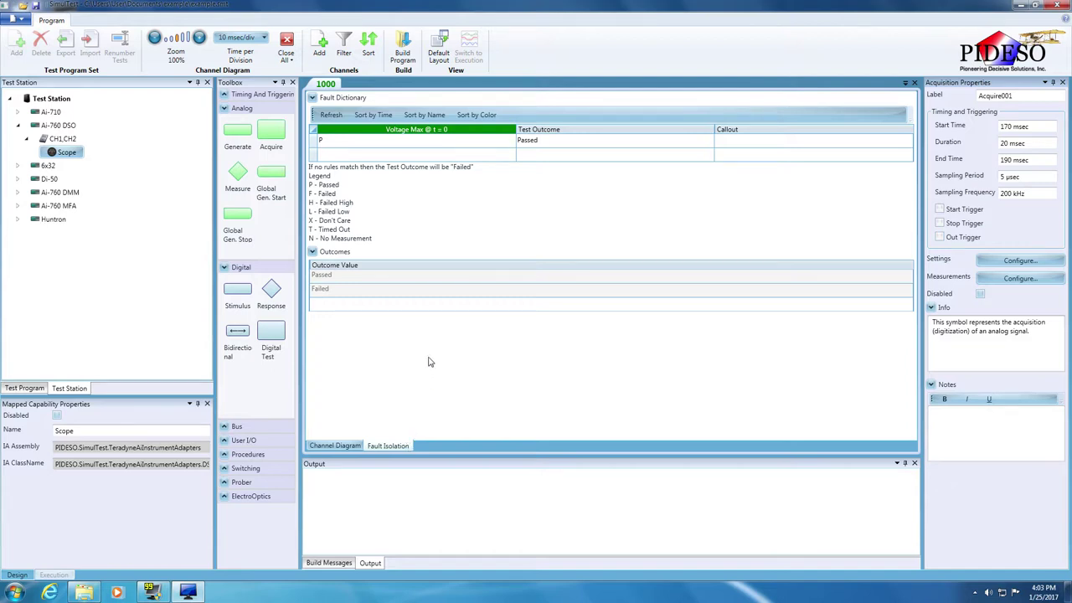
- Add fault dictionary rule H with test outcome Failed and callout 'Replace C1'
click(429, 156)
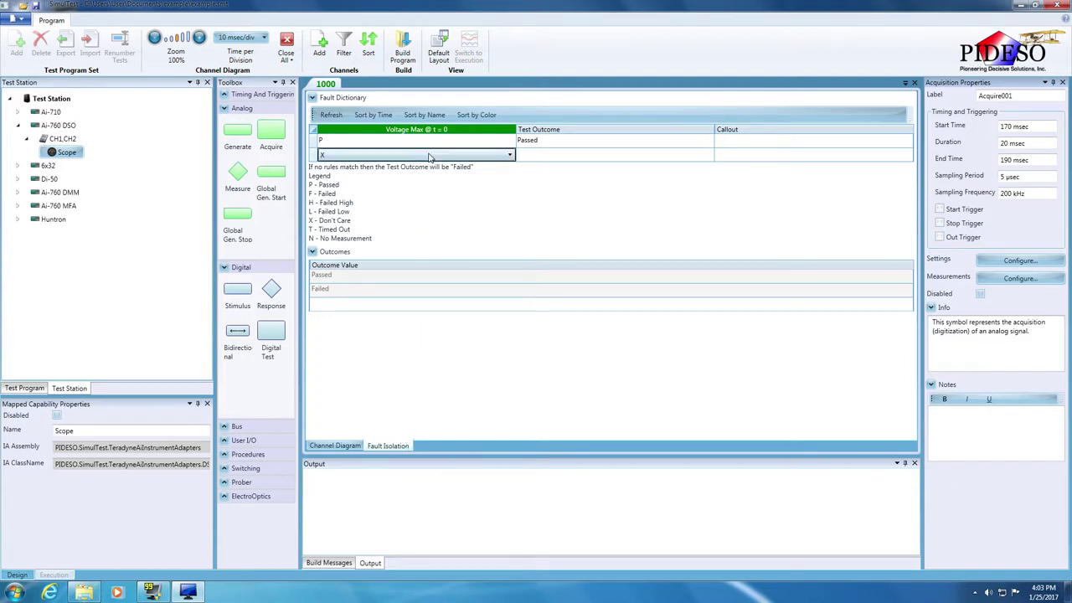
click(508, 158)
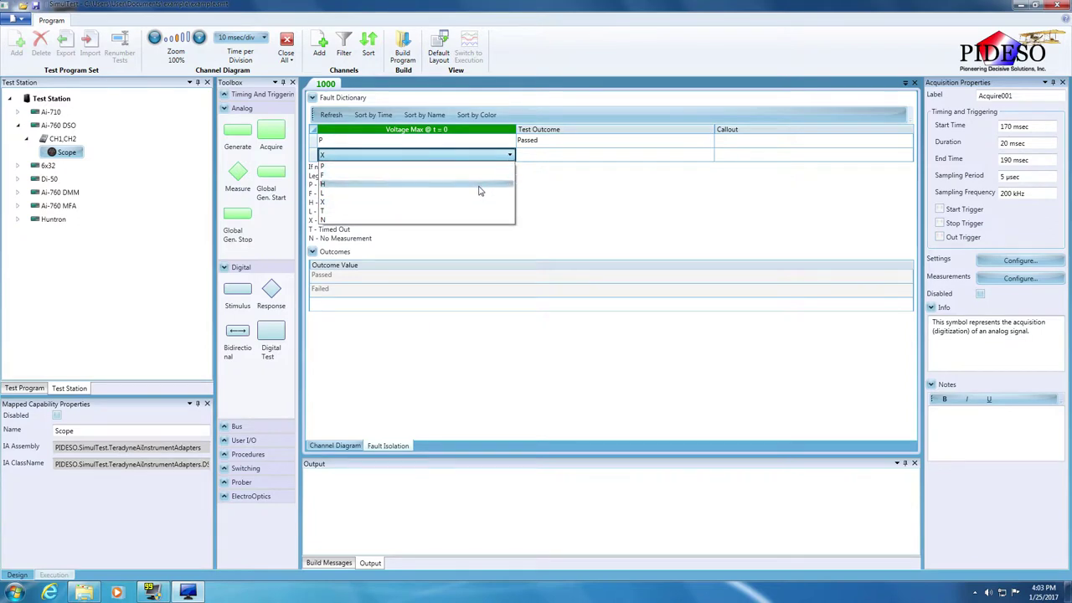
click(480, 191)
click(576, 157)
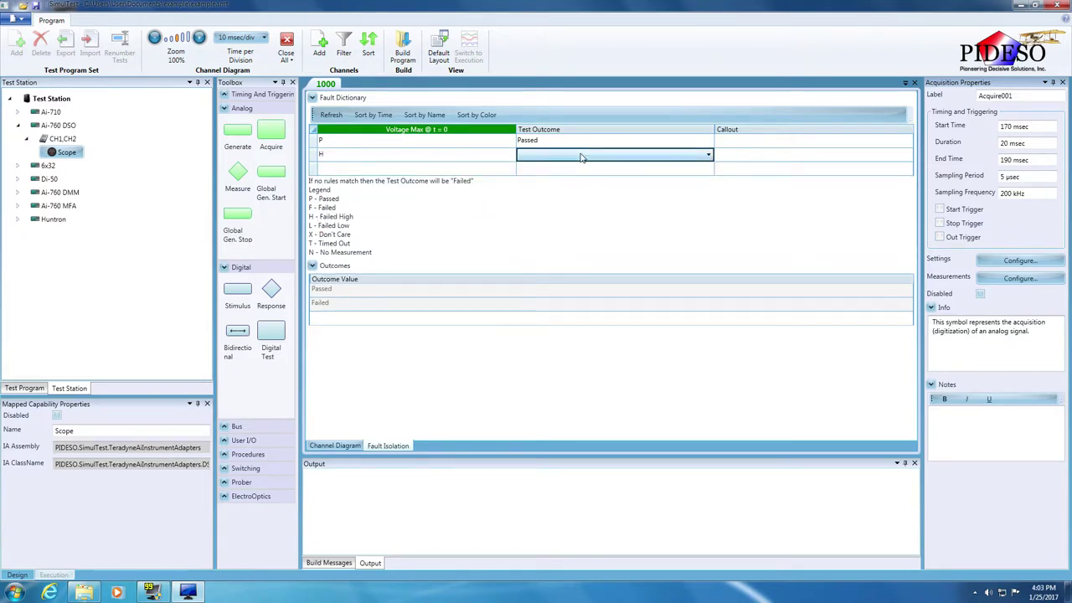
click(708, 156)
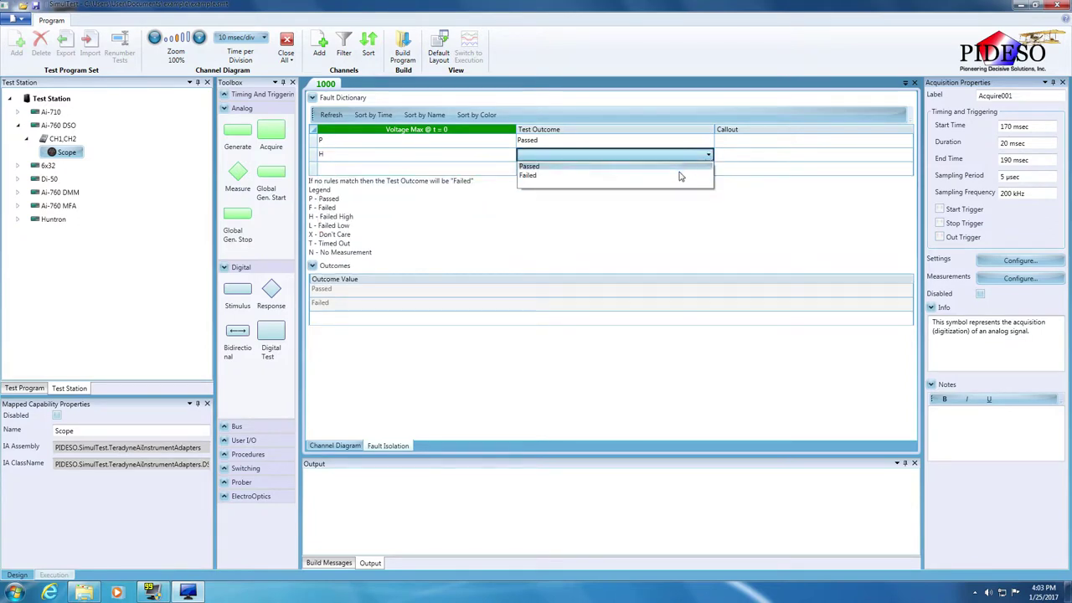
click(695, 175)
click(762, 159)
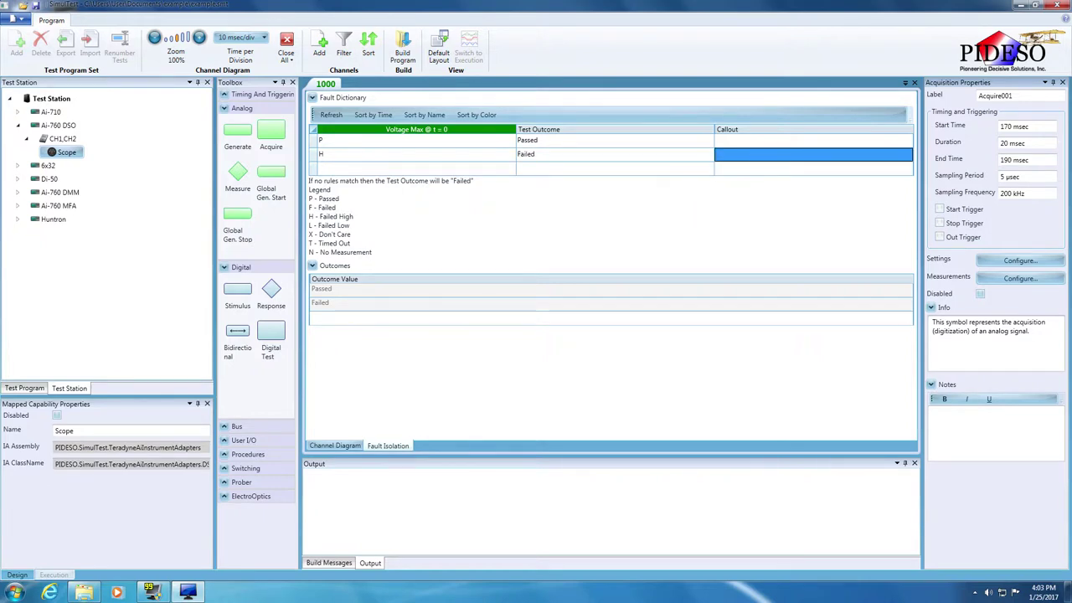
text(Rep)
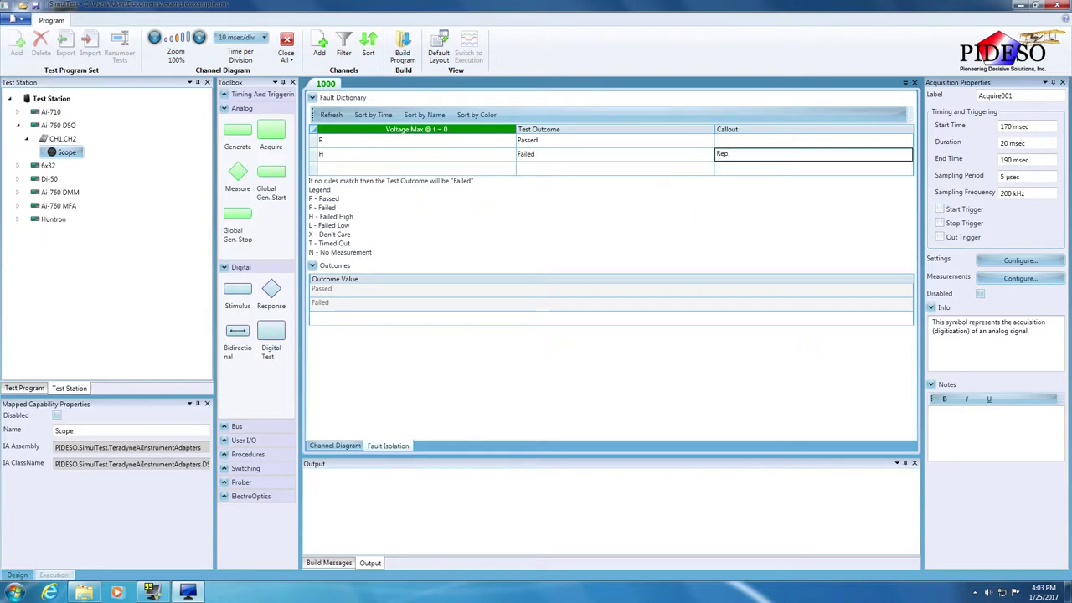
text(lace C1)
- Add fault dictionary rule L with test outcome Failed and callout 'Replace R1'
click(457, 170)
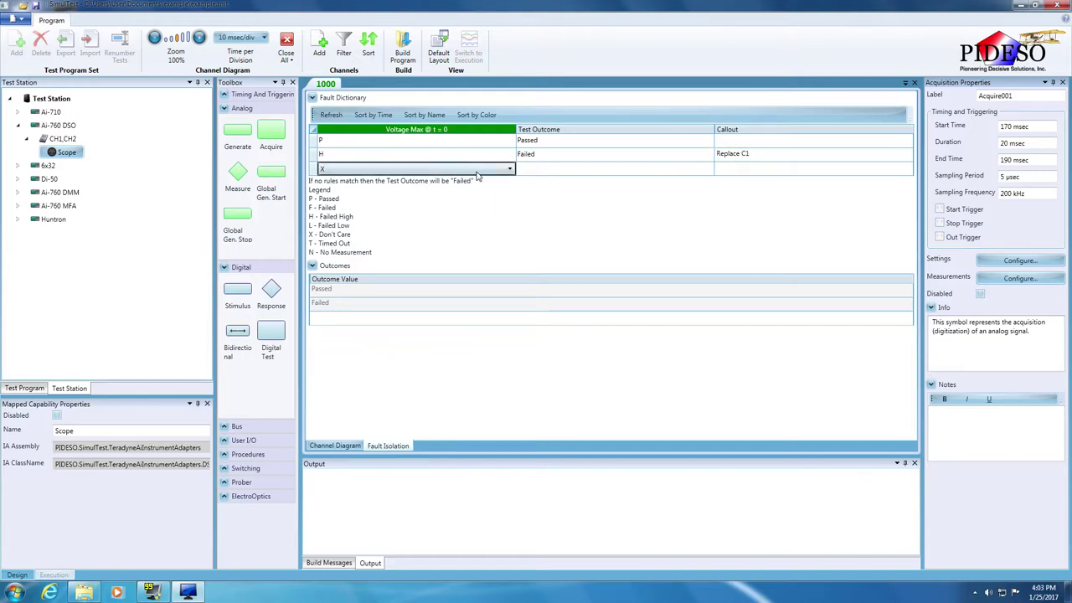
click(510, 170)
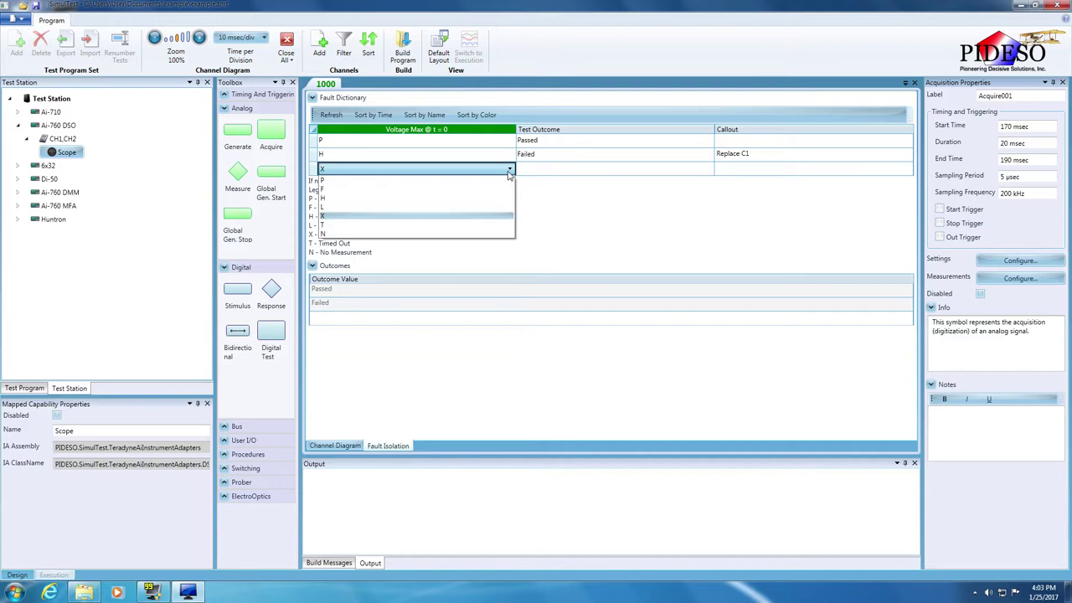
click(449, 209)
click(586, 172)
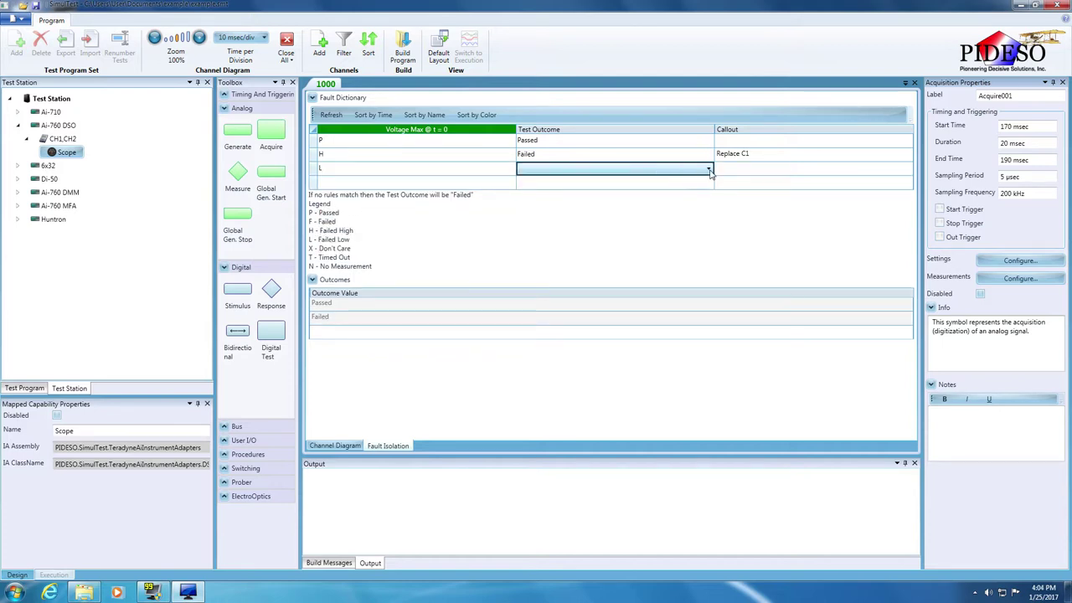
click(709, 169)
click(683, 189)
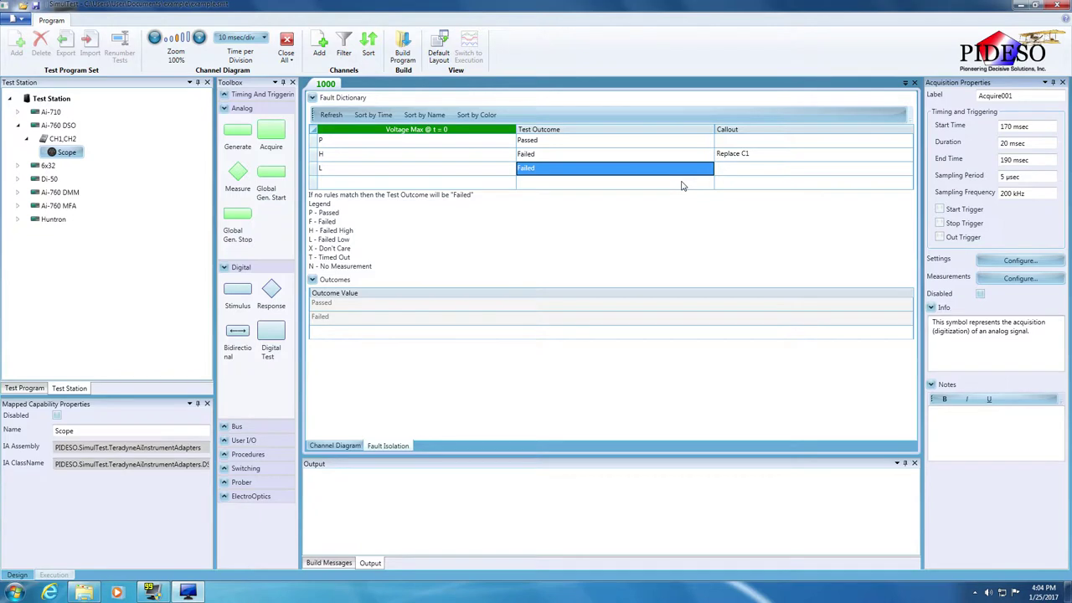
click(755, 174)
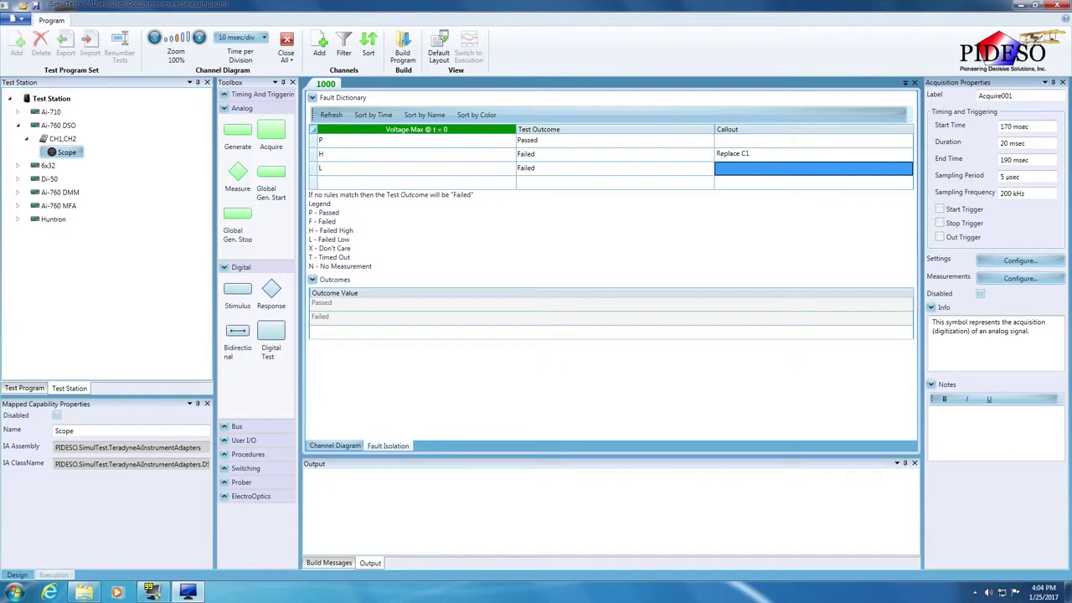
text(Replace R)
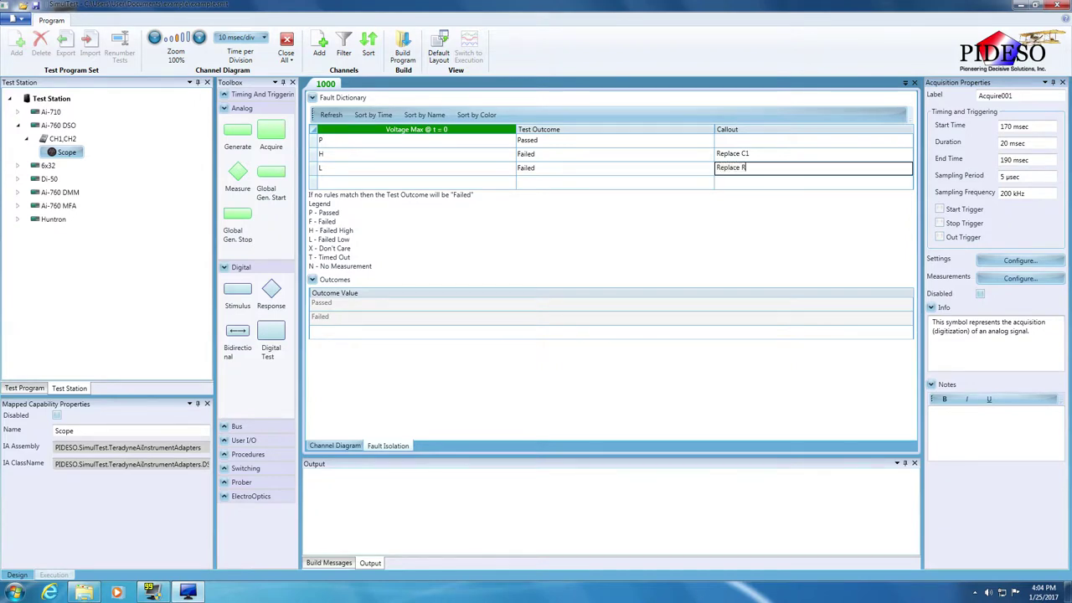
text(1)
click(24, 388)
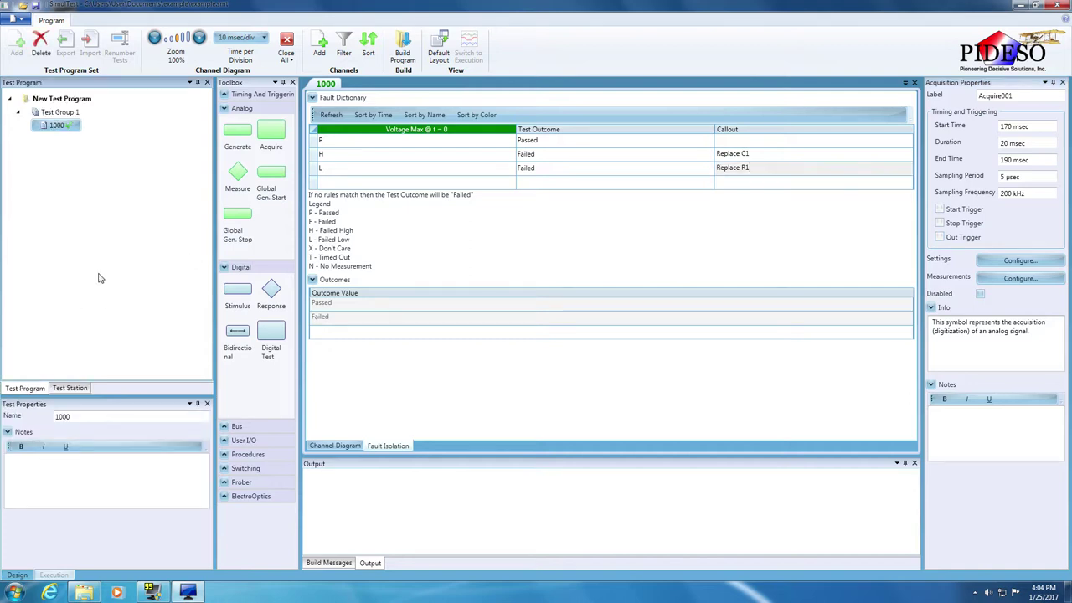
- Select Test Group 1 and review its fault tree and test 1000's Passed/Failed outcomes
click(59, 113)
click(394, 448)
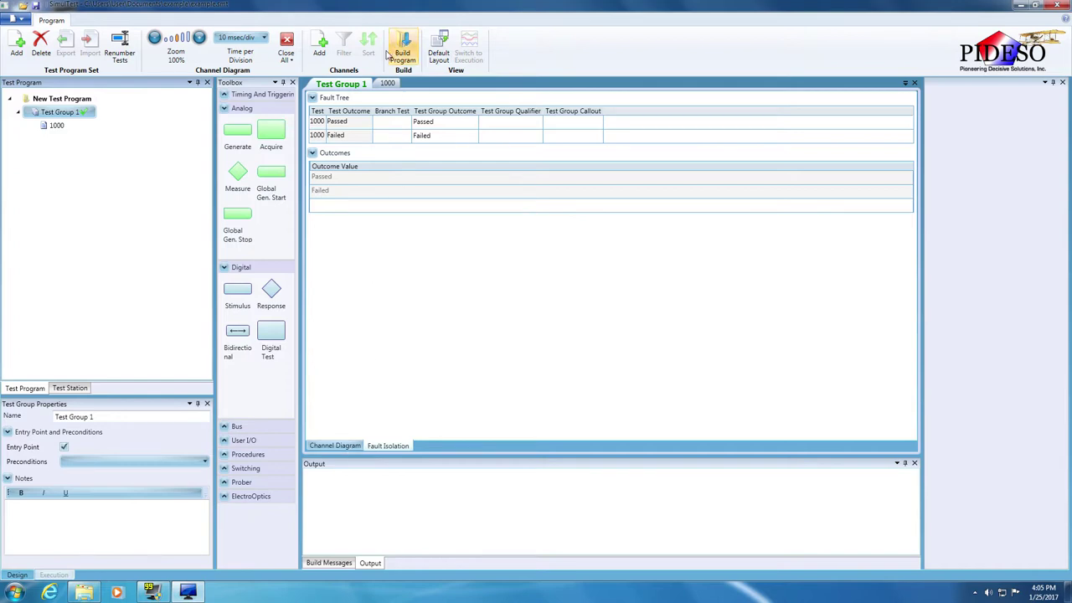
click(384, 83)
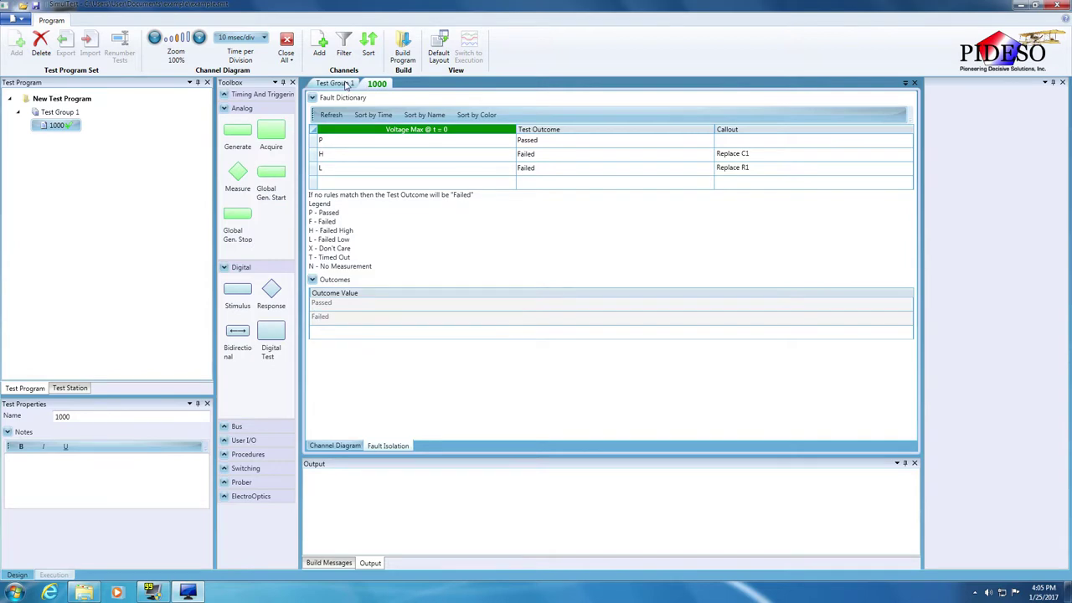
click(345, 85)
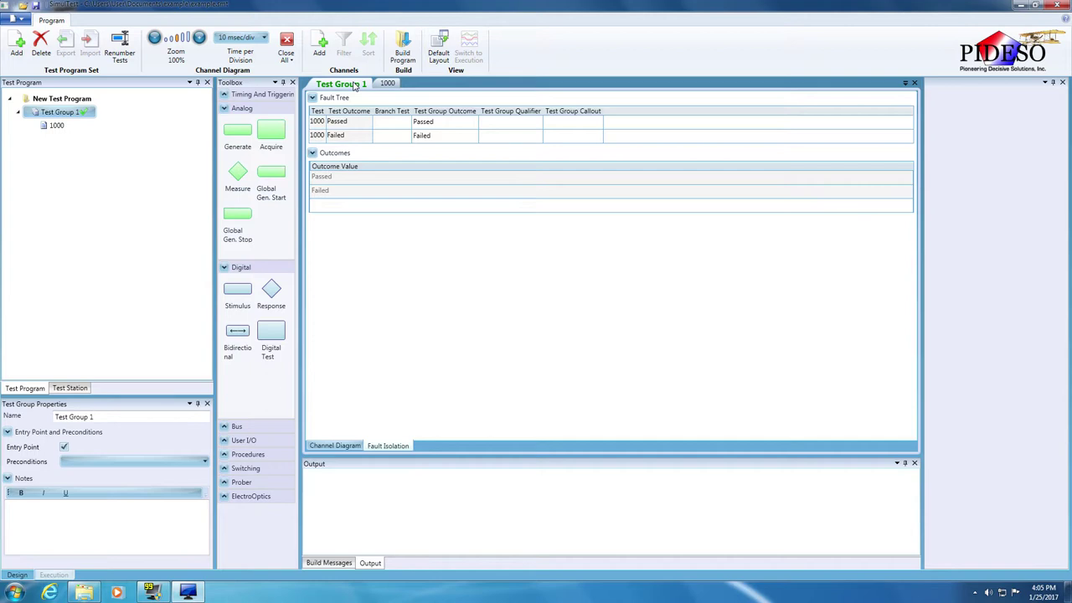
- Save and build the test program until the output reports 'Build succeeded'
click(407, 50)
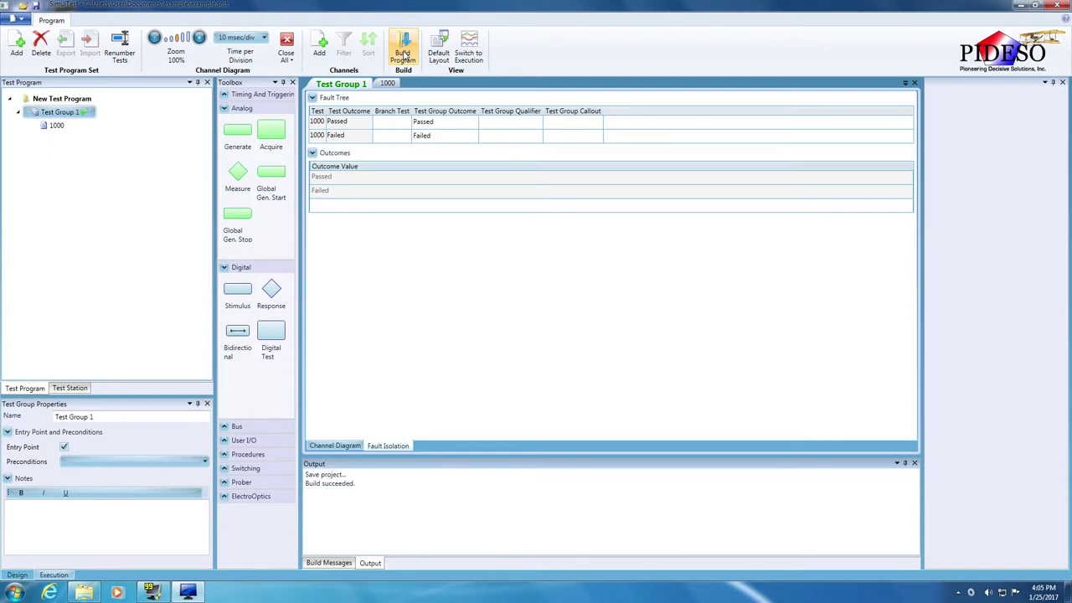
click(389, 83)
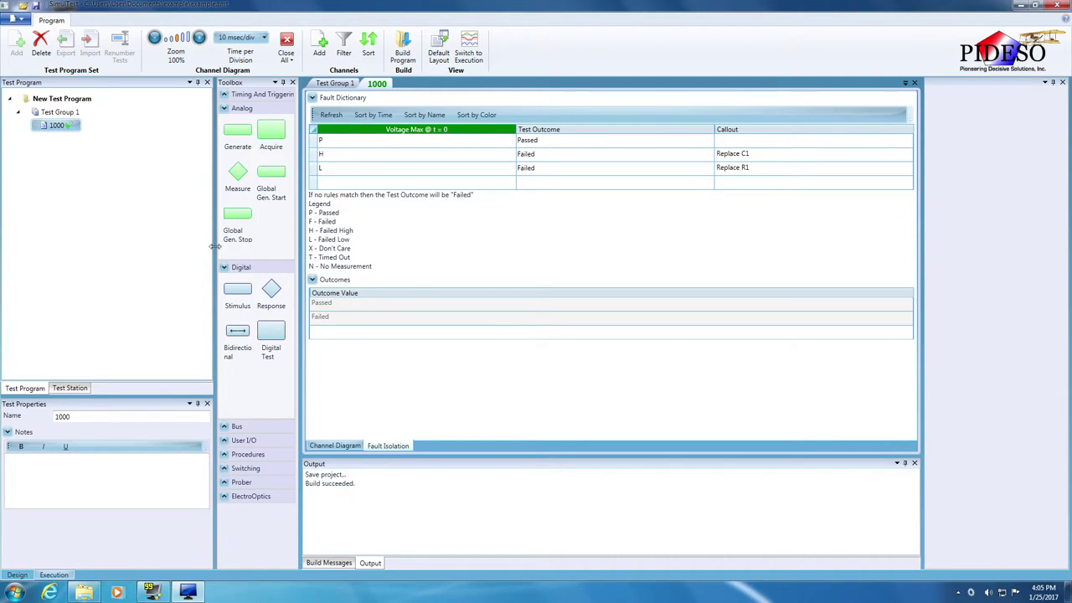
- Add Ai-760 MFA CH2 Ai760-Fgen to test 1000 as a third Generate channel
click(83, 390)
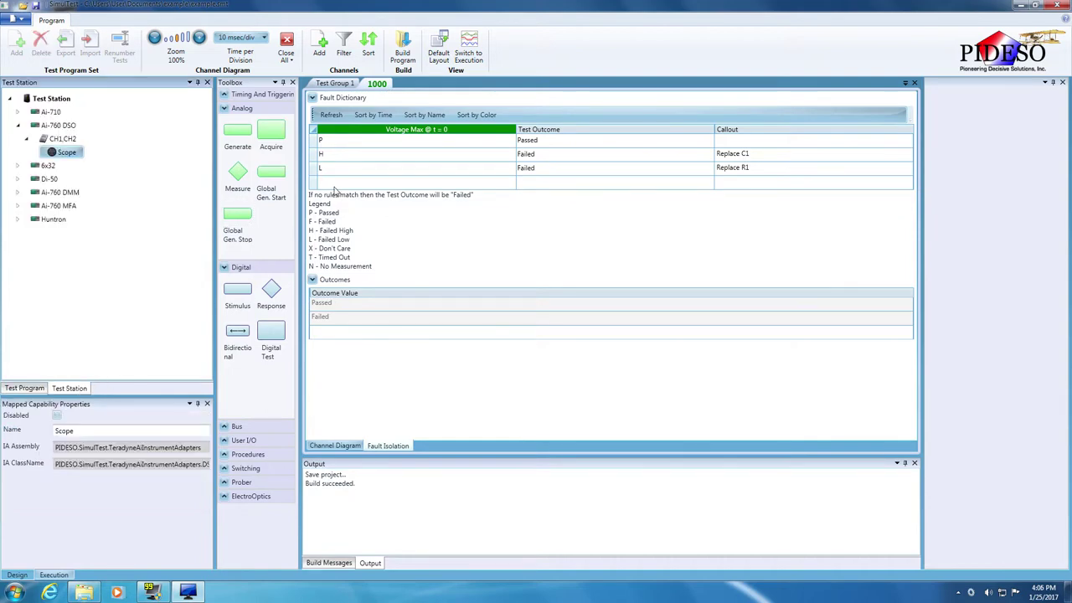
click(335, 446)
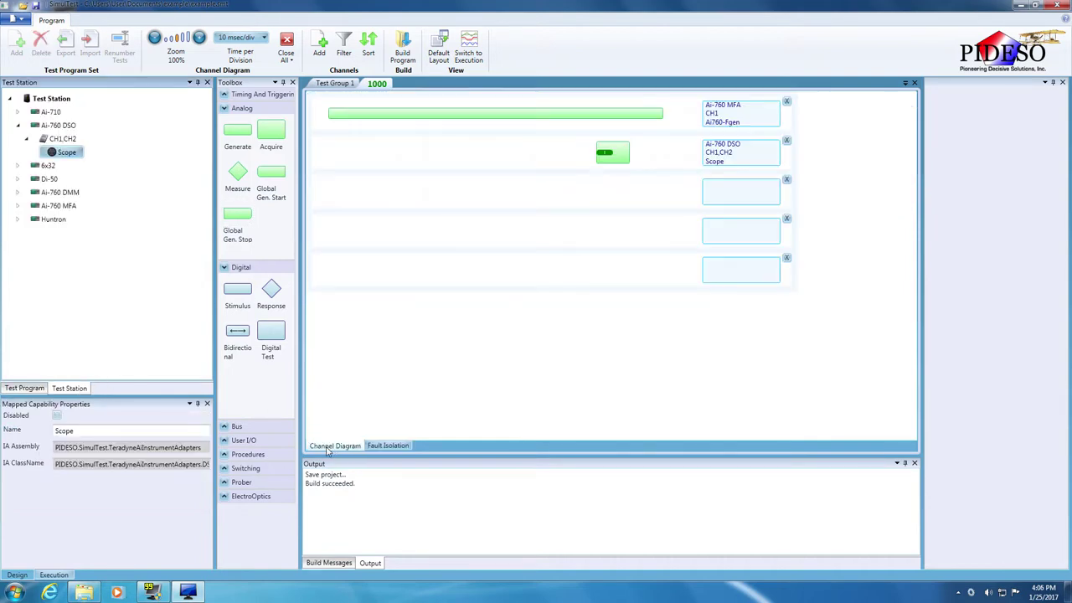
click(18, 206)
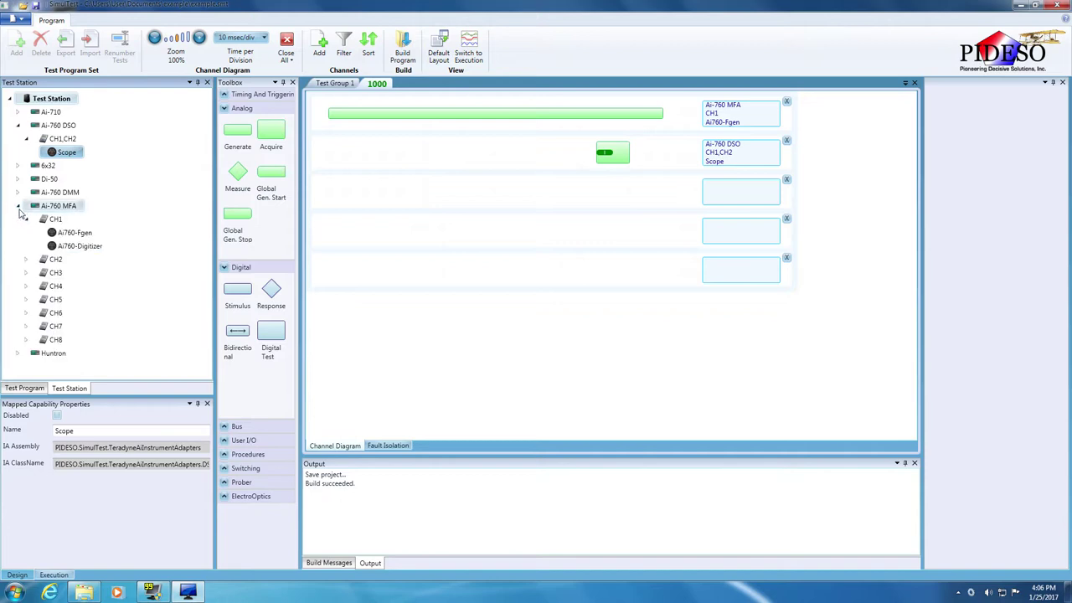
click(27, 261)
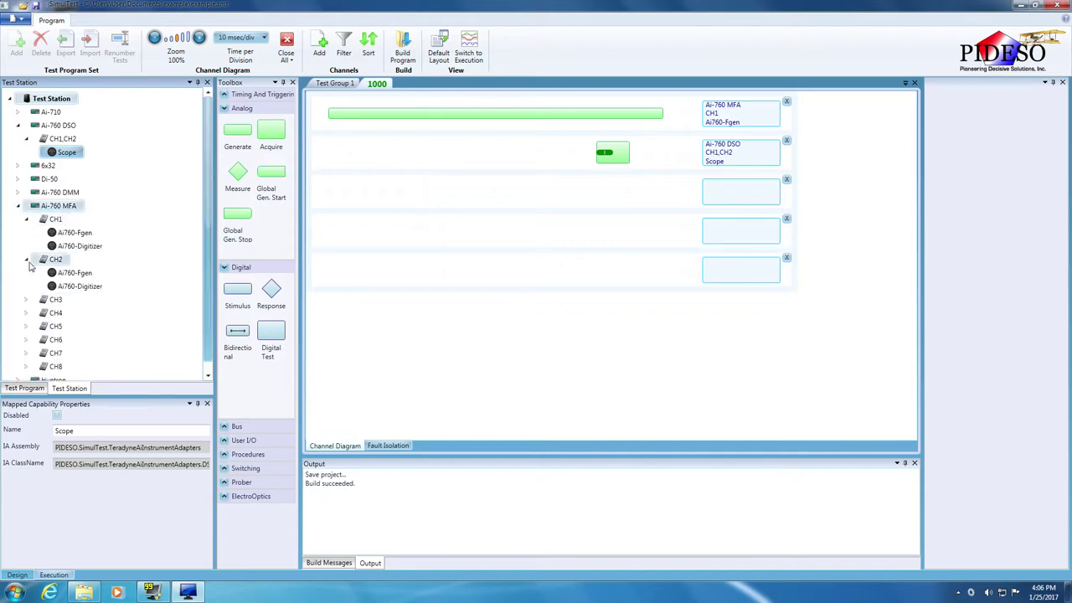
drag(72, 273, 350, 192)
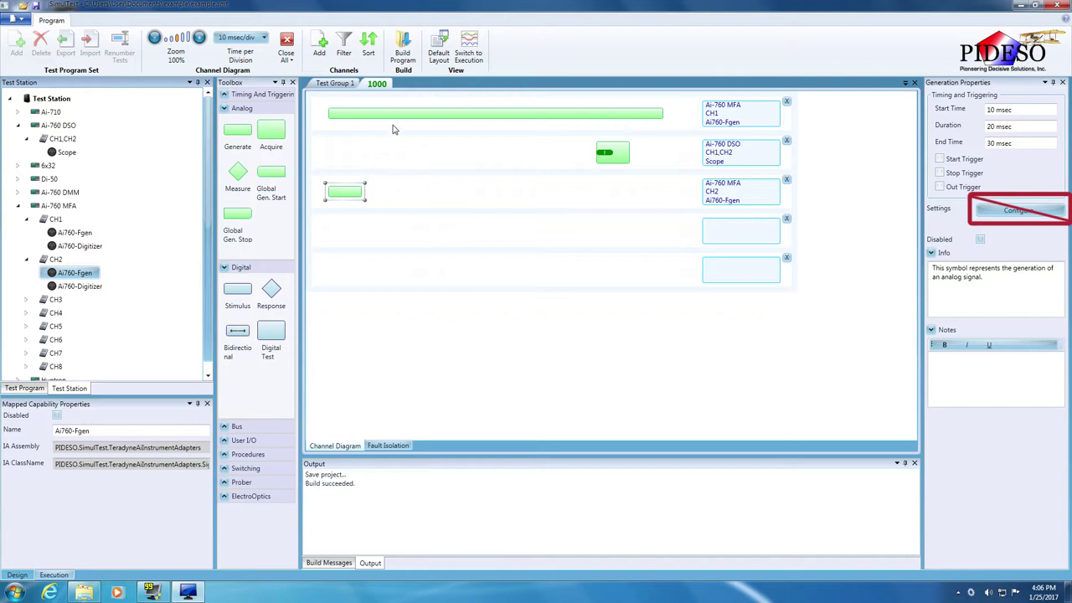
- Delete the unconfigured third Ai-760 MFA CH2 channel flagged by the build error and rebuild successfully
click(402, 53)
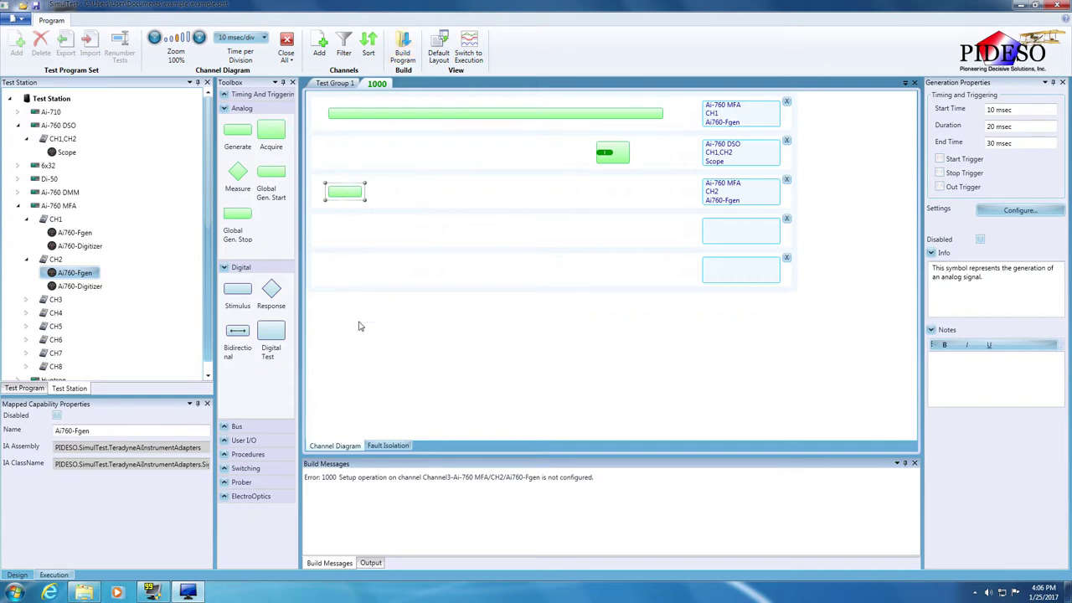
double_click(366, 479)
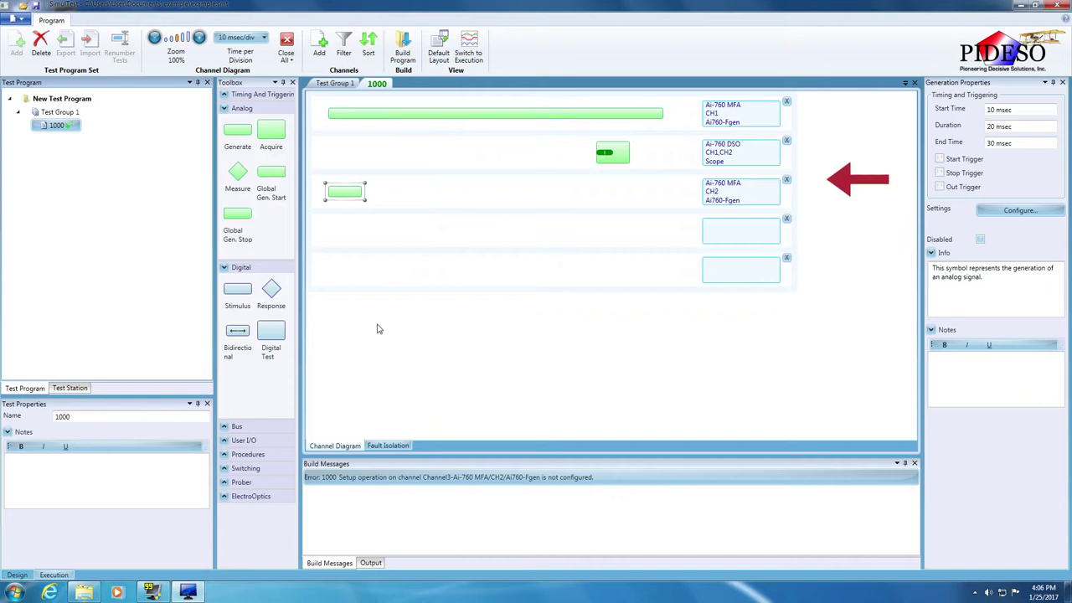
click(787, 182)
click(524, 335)
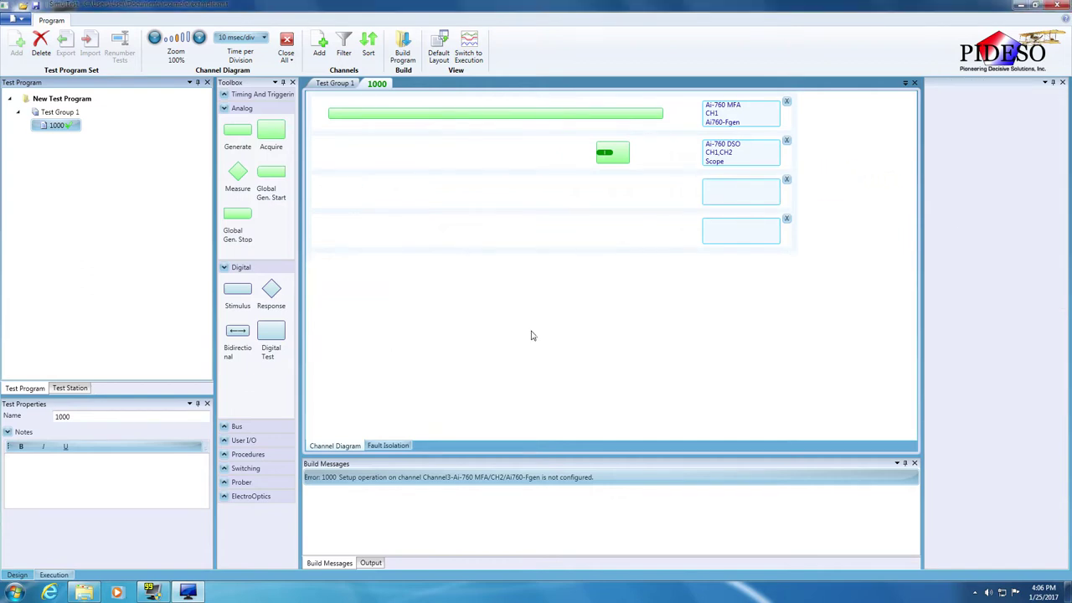
click(403, 52)
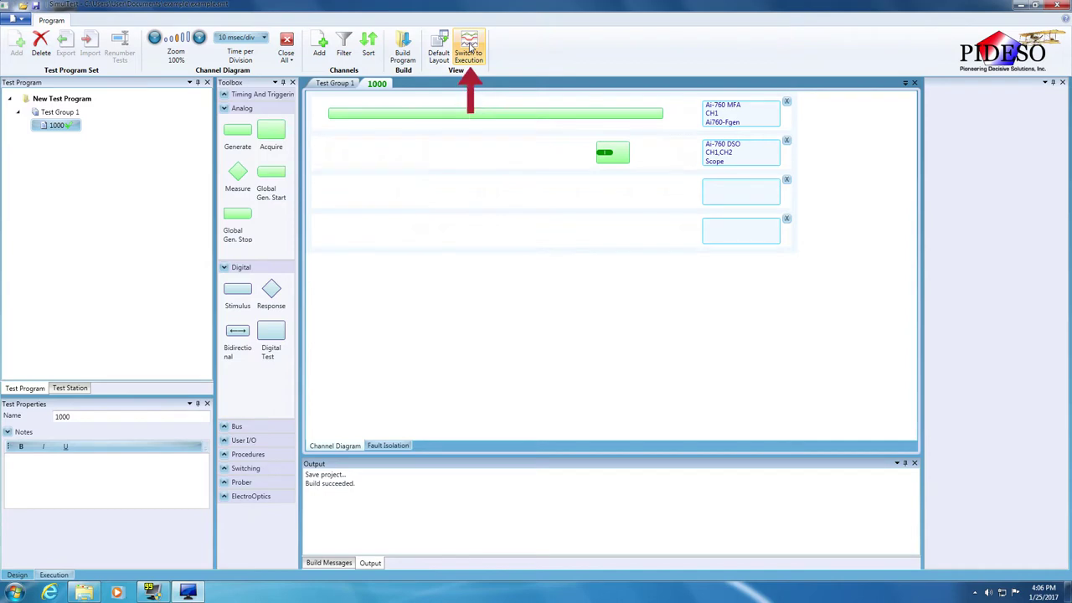
click(470, 49)
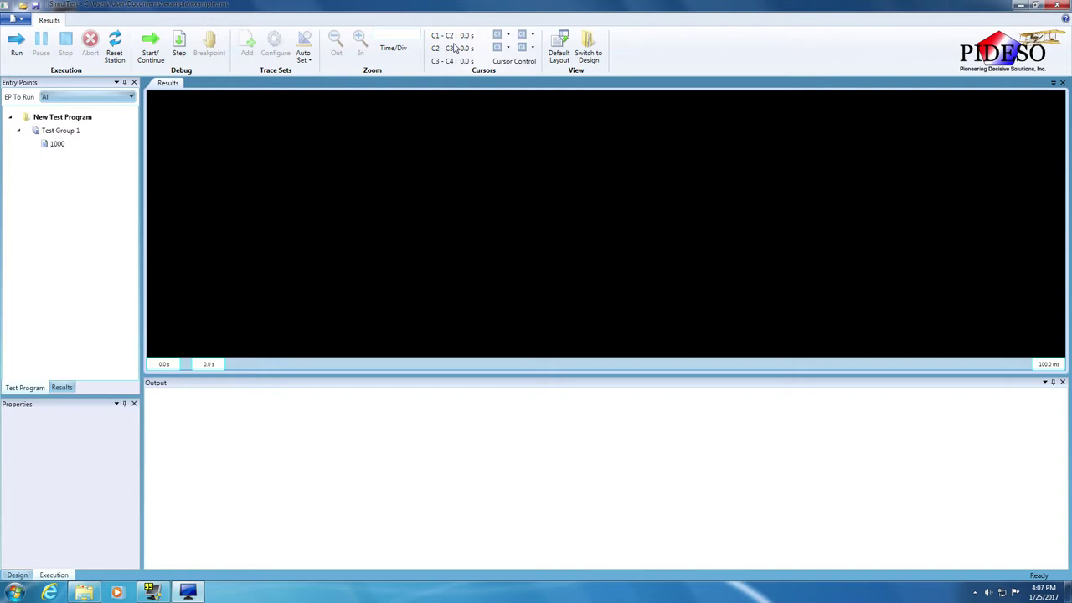
- Run the test program with the default execution parameters and dismiss the Passed callout
click(15, 50)
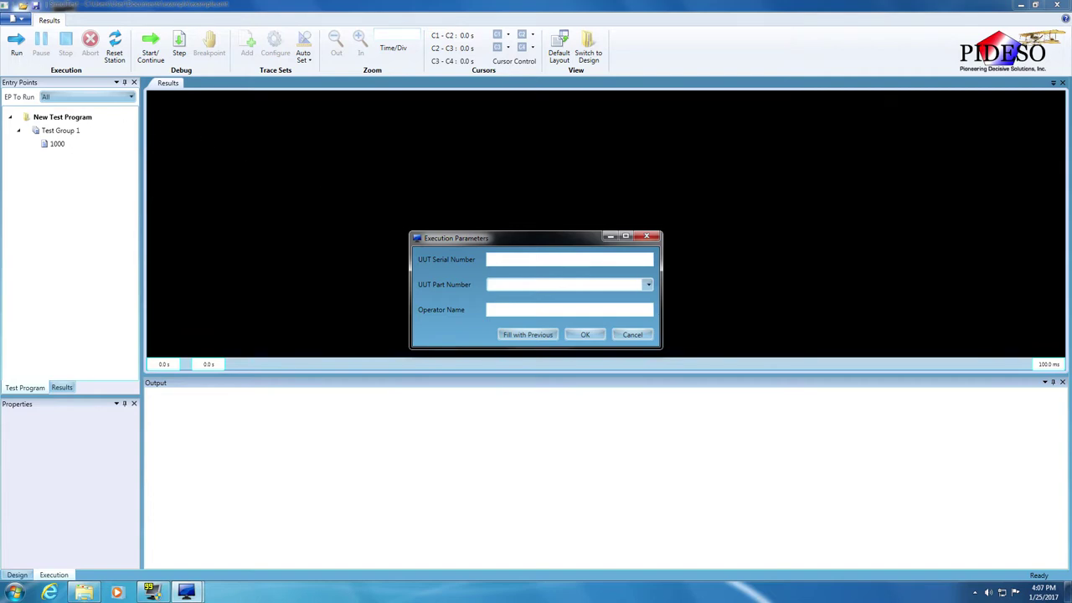
click(592, 335)
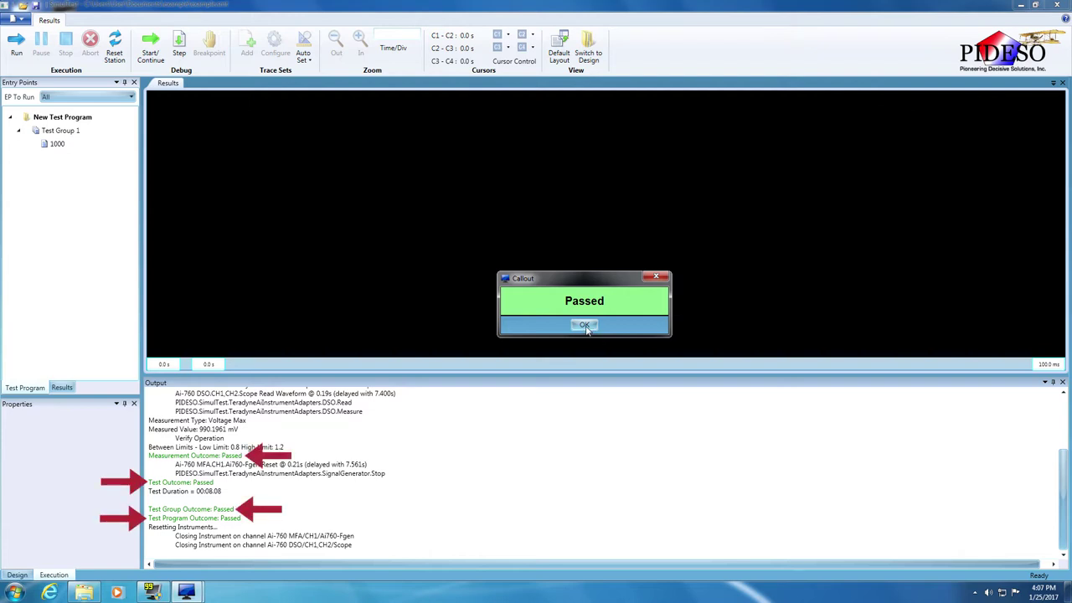
click(585, 327)
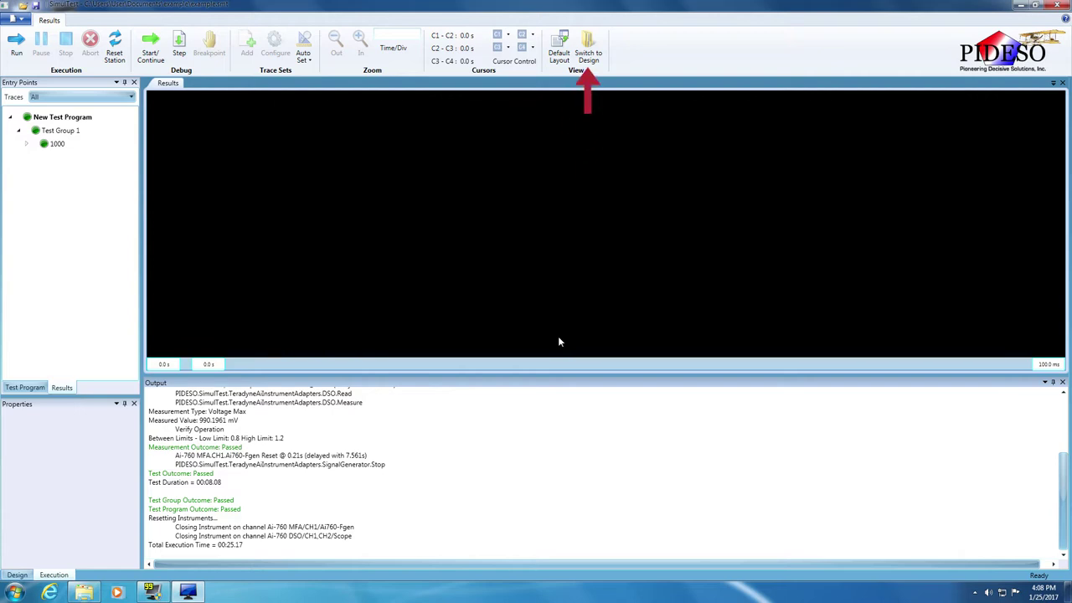
- Lower the Acquire block's Voltage Max upper limit from 1.2 to 0.9 and rebuild the program
click(588, 50)
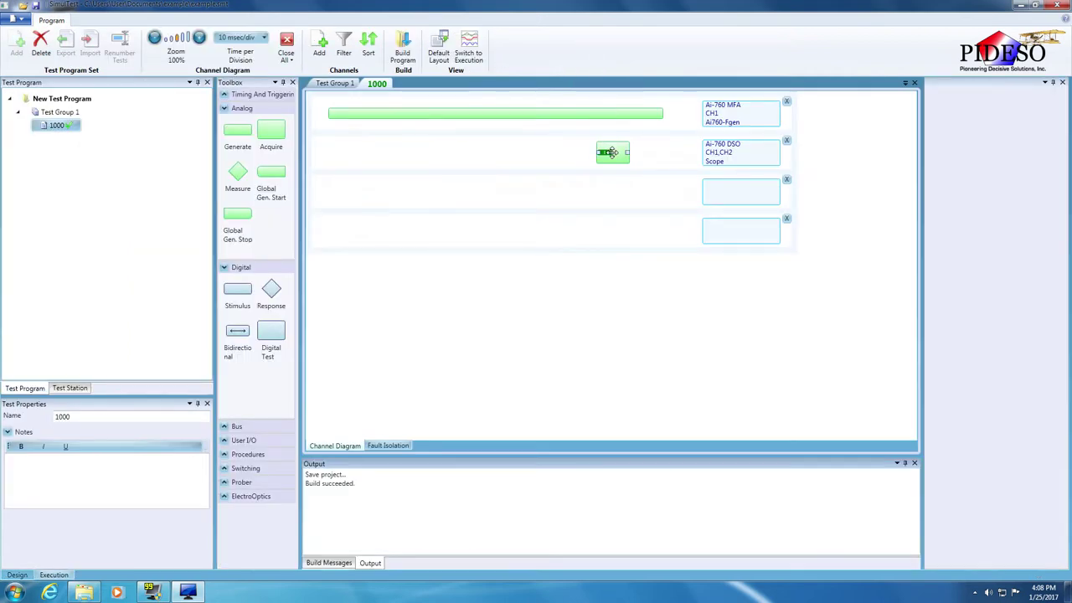
click(610, 155)
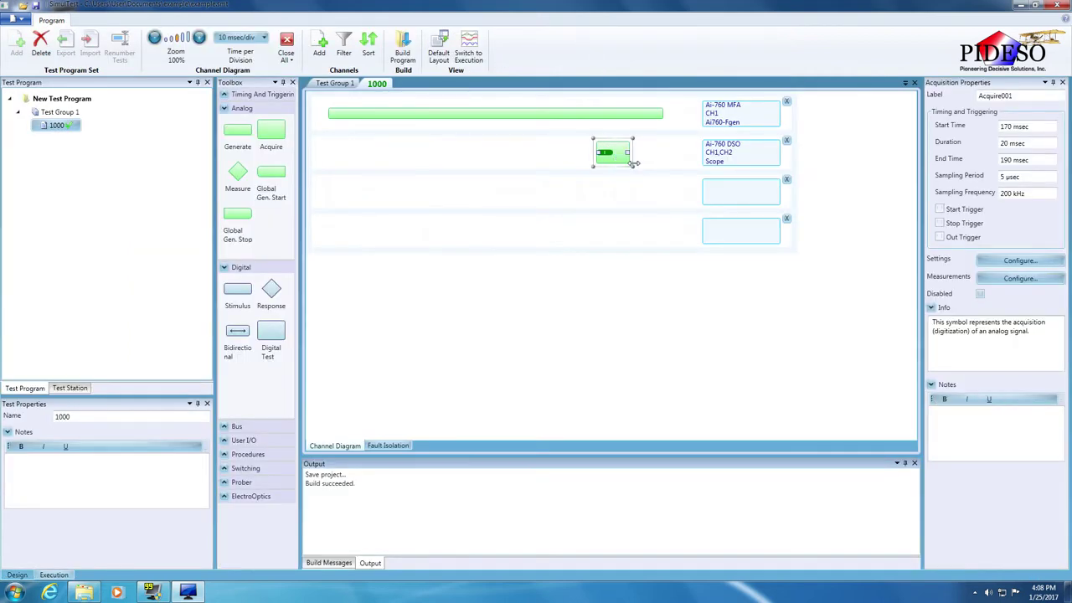
click(1037, 283)
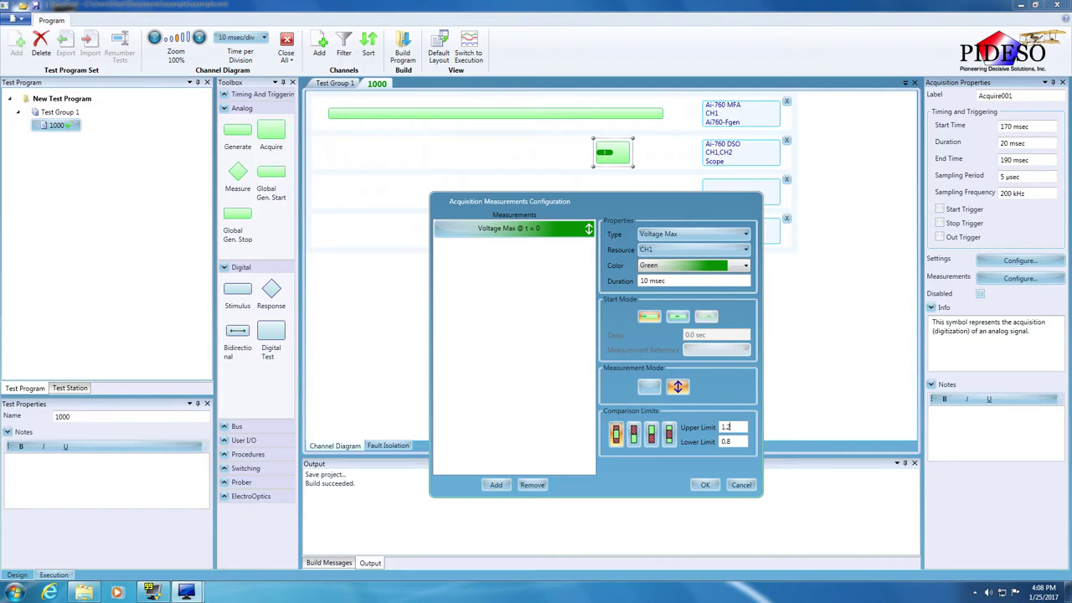
key(BackSpace)
key(BackSpace)
key(BackSpace)
text(.9)
click(703, 486)
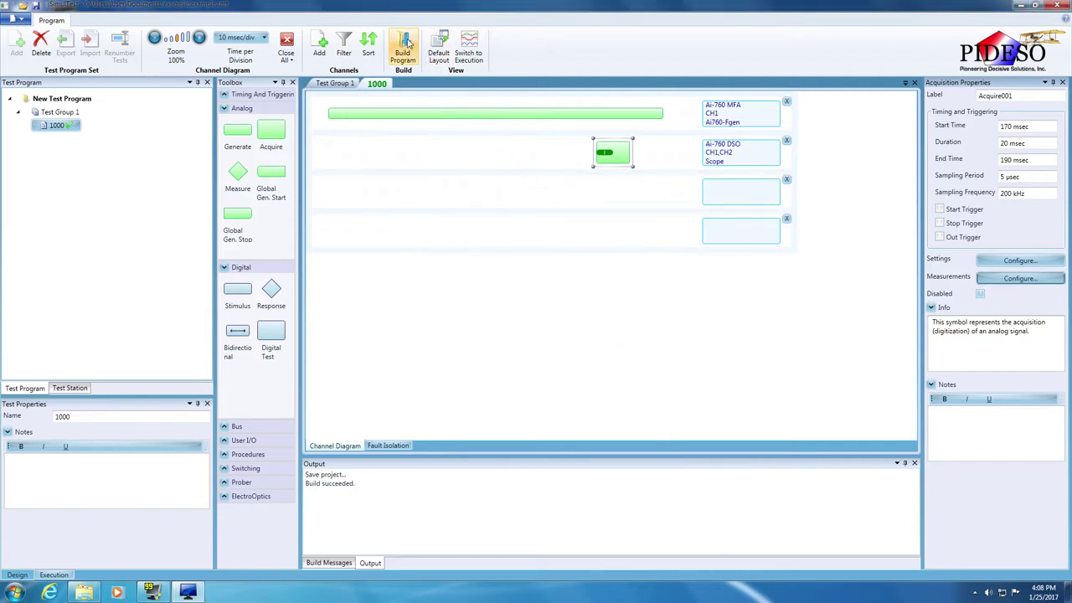
click(409, 44)
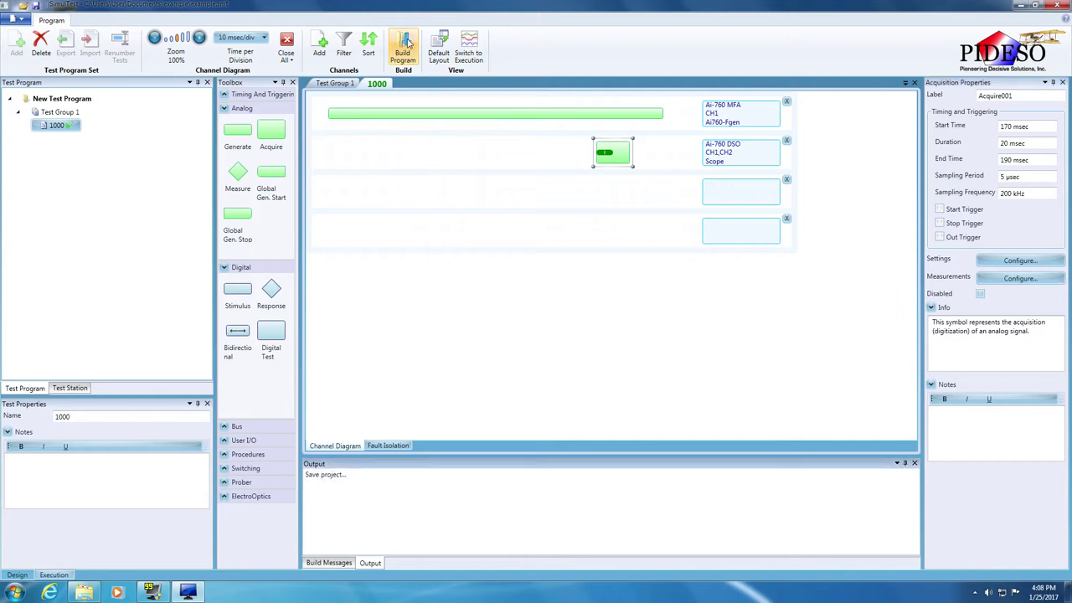
click(468, 52)
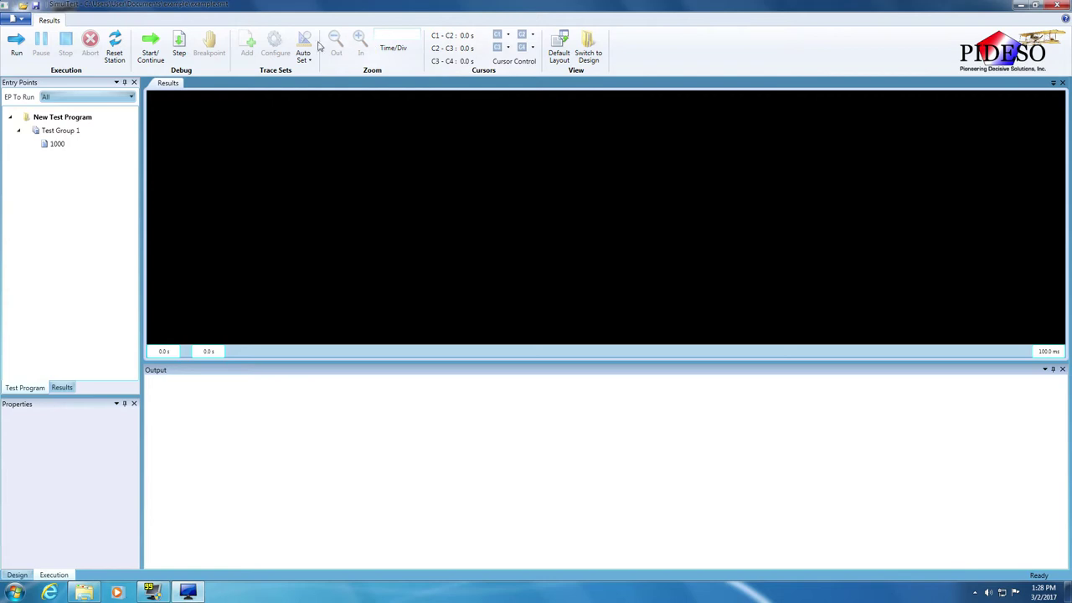
- Rerun the program, which fails high at 1.0882 V, and close the 'Replace C1' callout
click(16, 48)
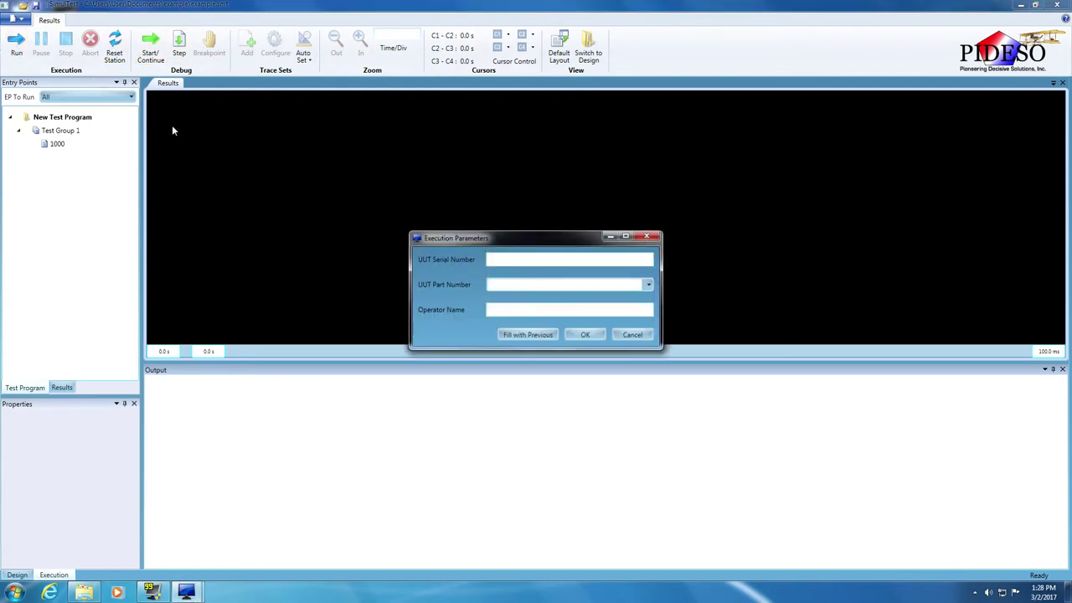
click(586, 335)
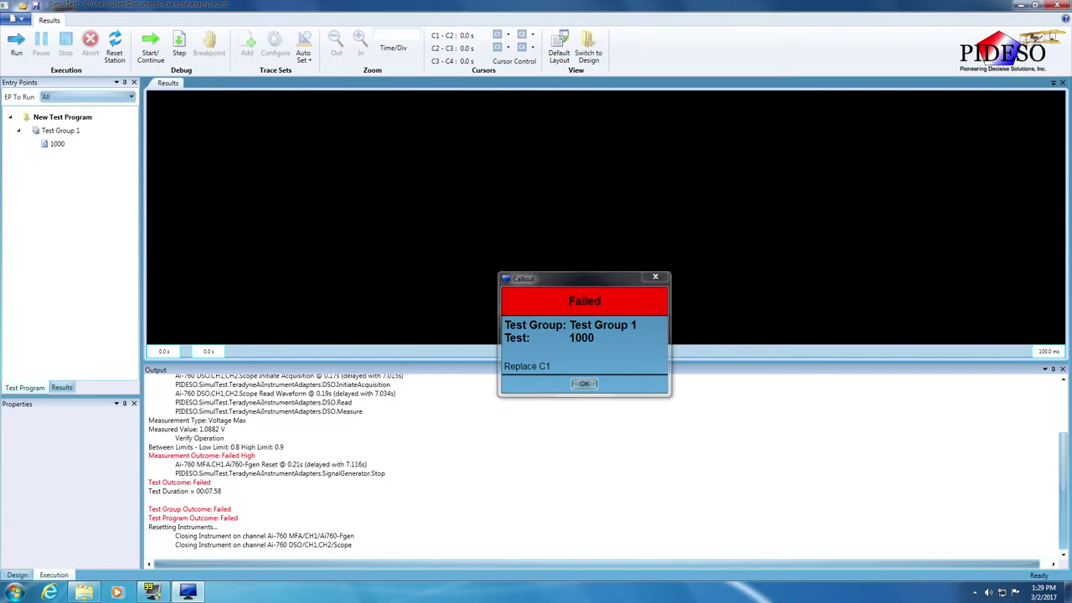
key(Return)
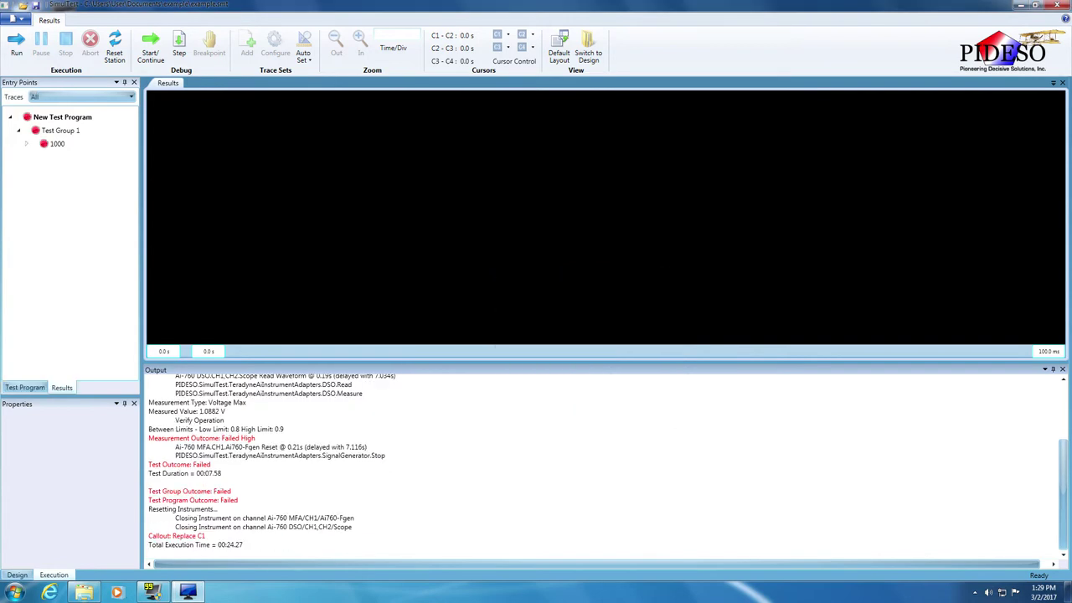
- Expand test 1000, inspect its three traces' properties, then plot its traces and Failed details
click(28, 147)
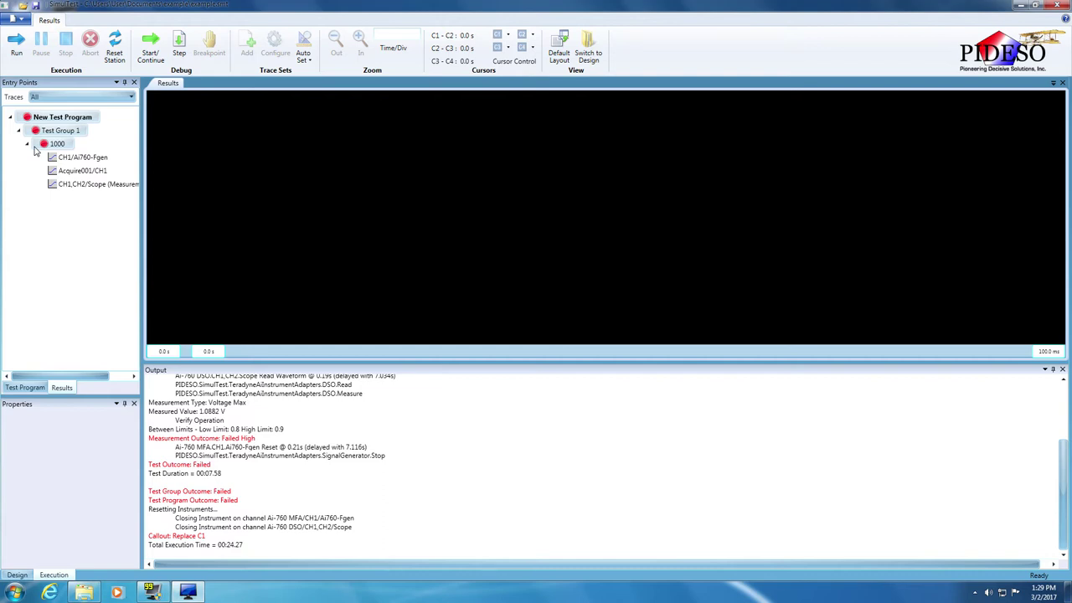
click(85, 159)
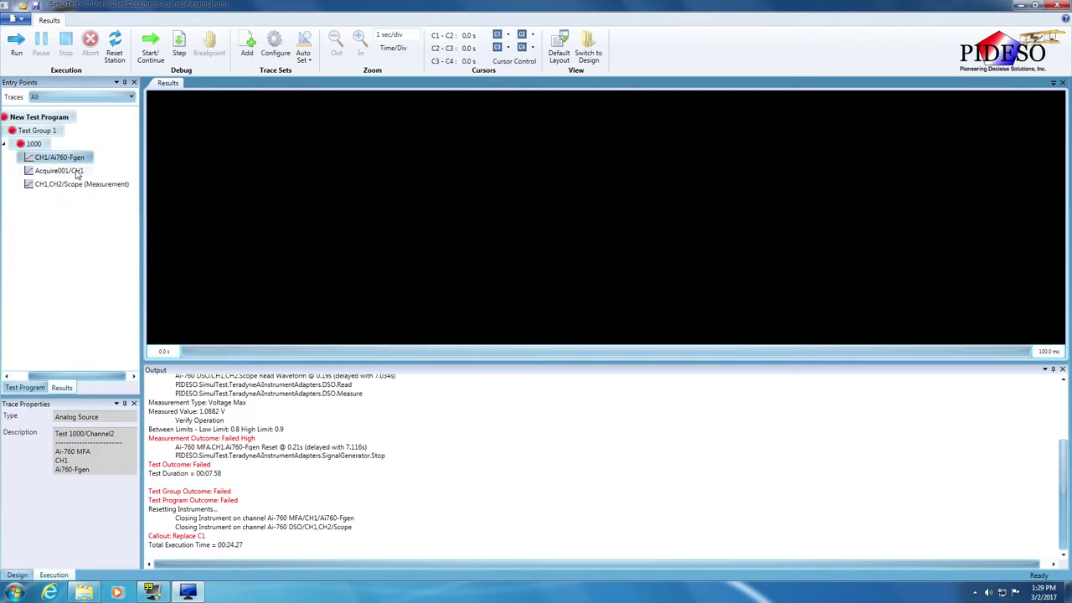
click(77, 170)
mouse_move(76, 188)
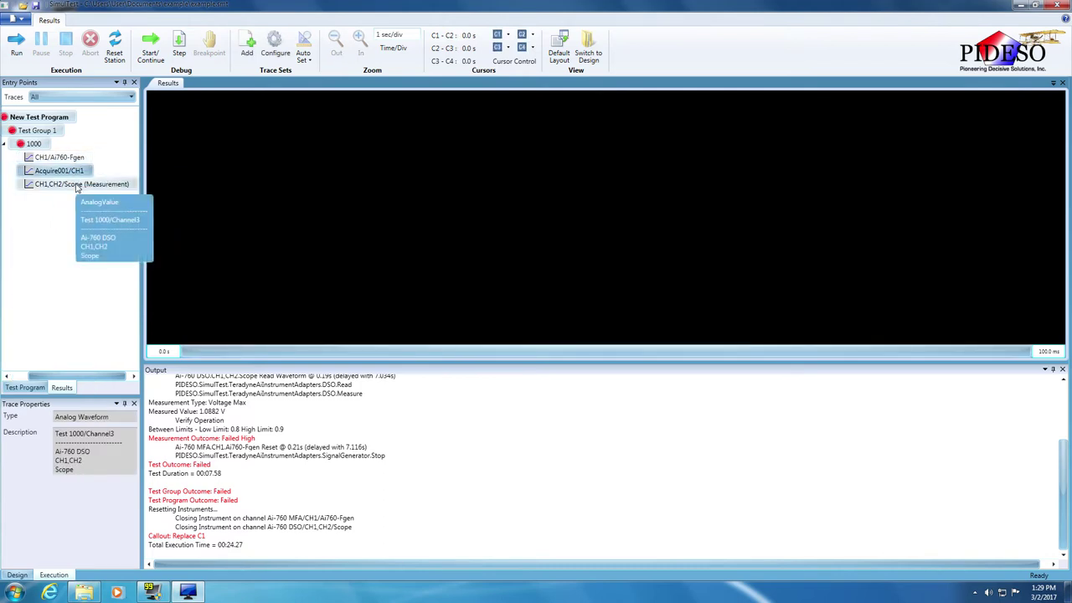
click(76, 185)
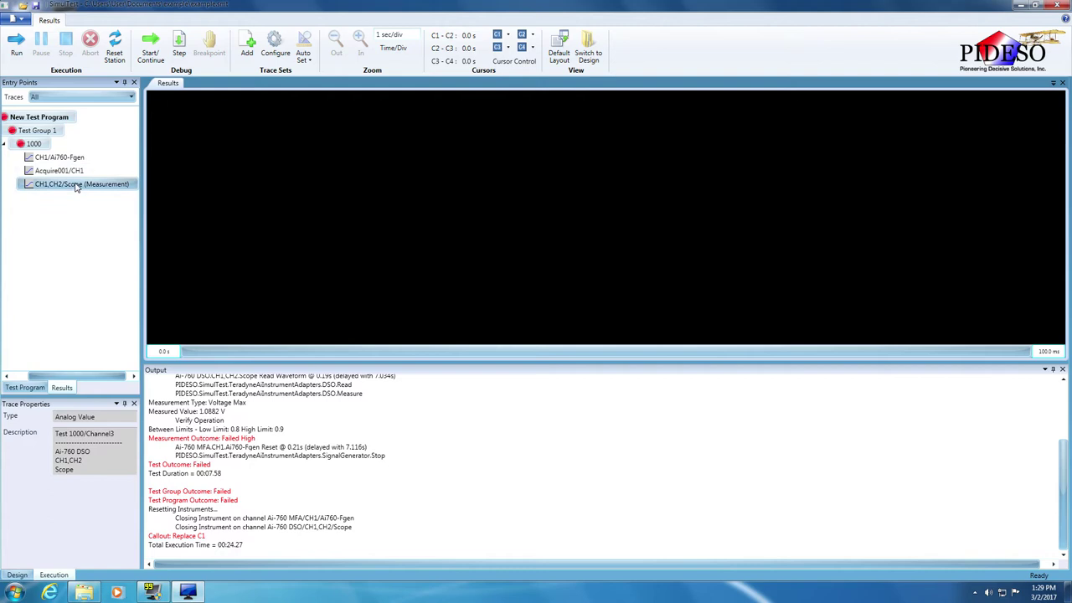
click(35, 145)
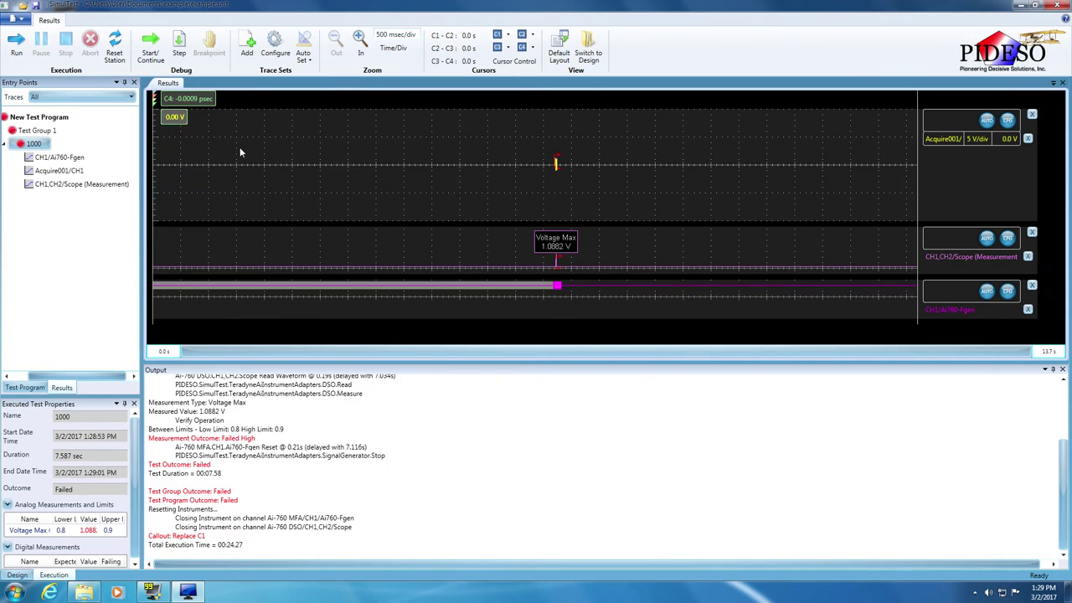
click(358, 42)
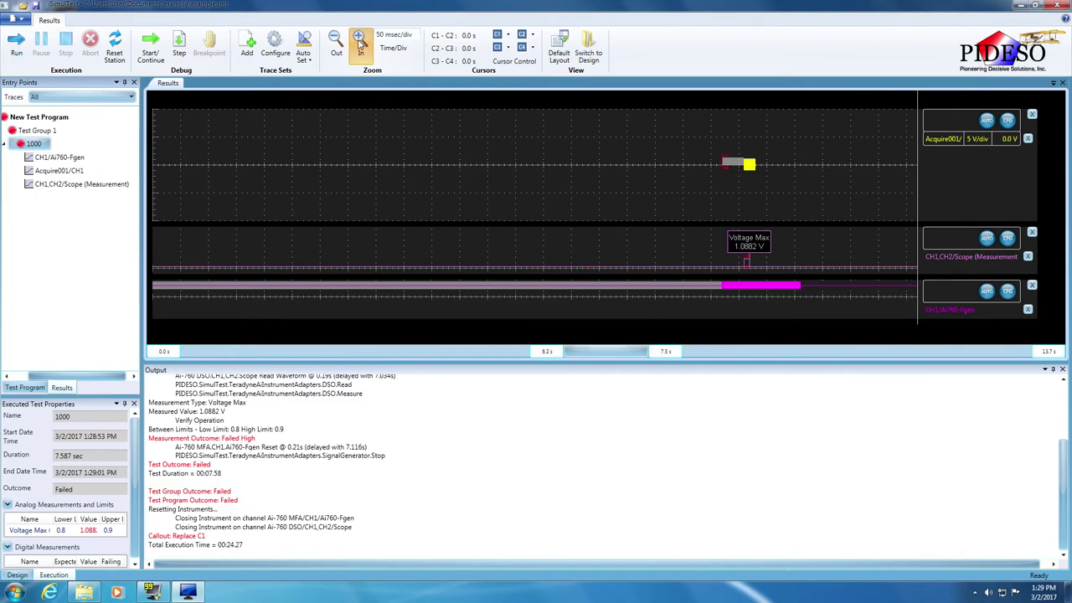
- Zoom the time axis in and back out until the Voltage Max marker shows
click(360, 42)
click(335, 42)
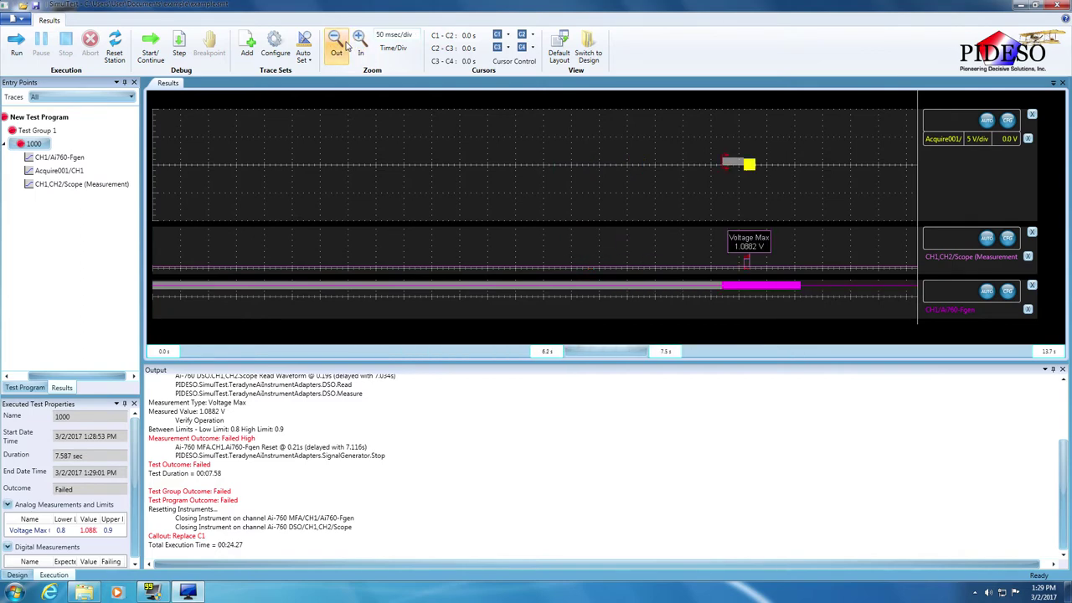
click(335, 42)
click(335, 42)
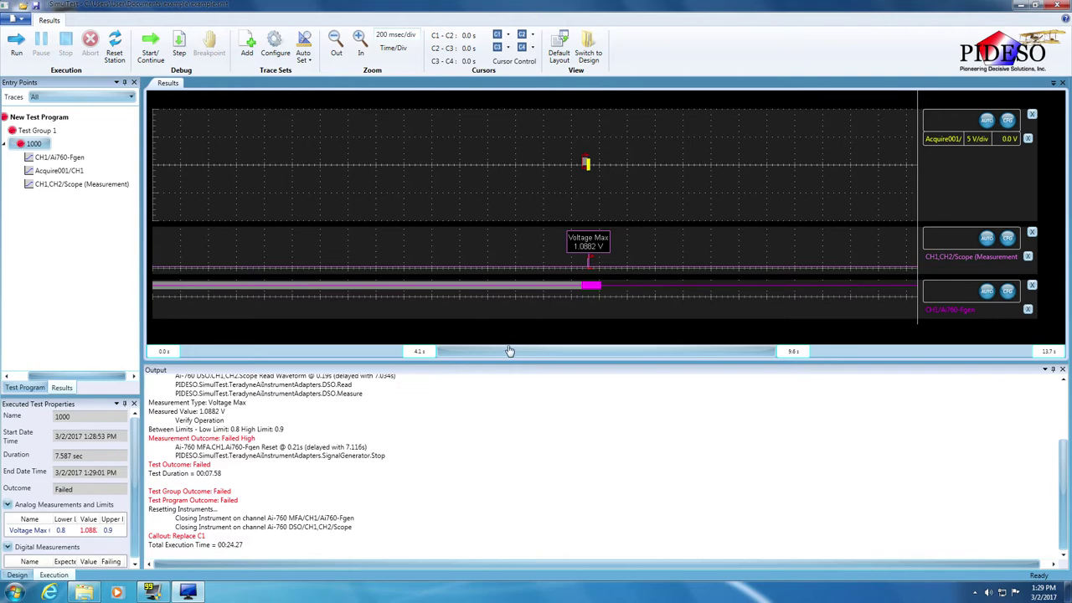
drag(507, 355, 564, 359)
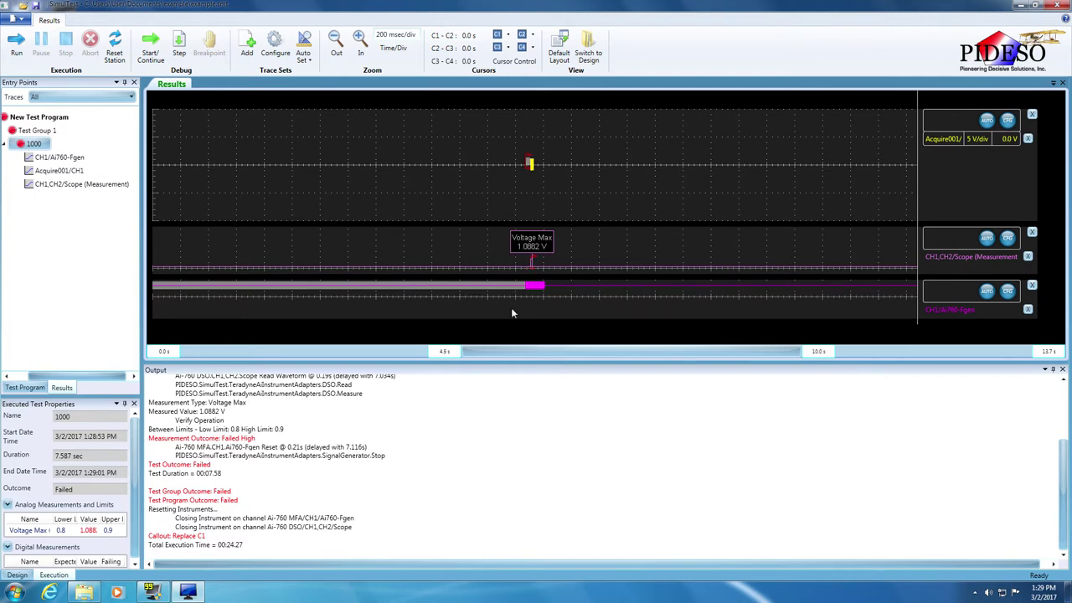
- Zoom the time axis in on the yellow burst down to 50 µsec per division
click(360, 42)
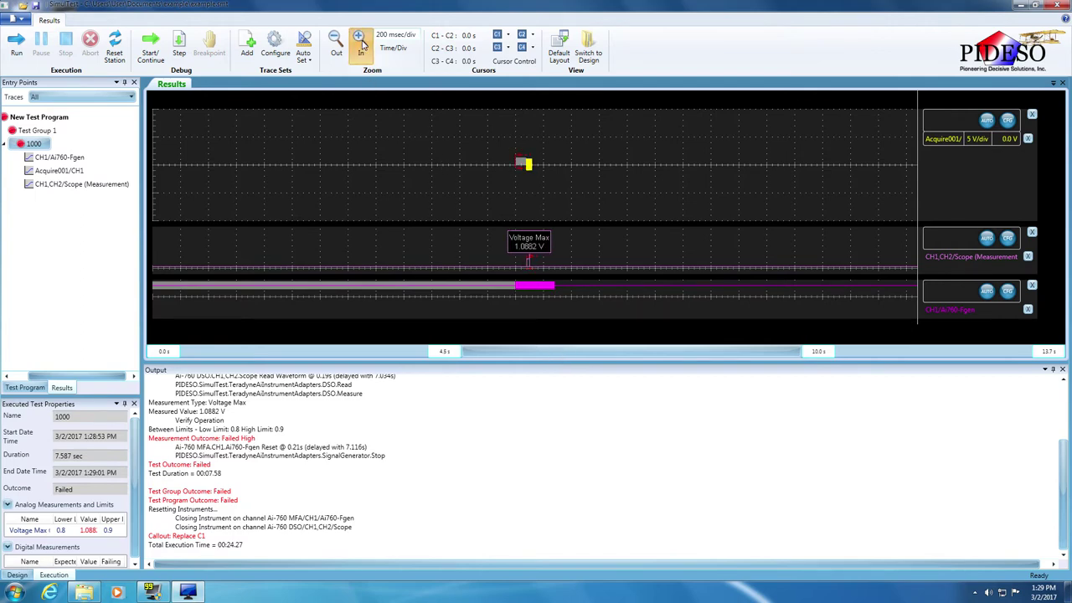
click(360, 42)
click(360, 42)
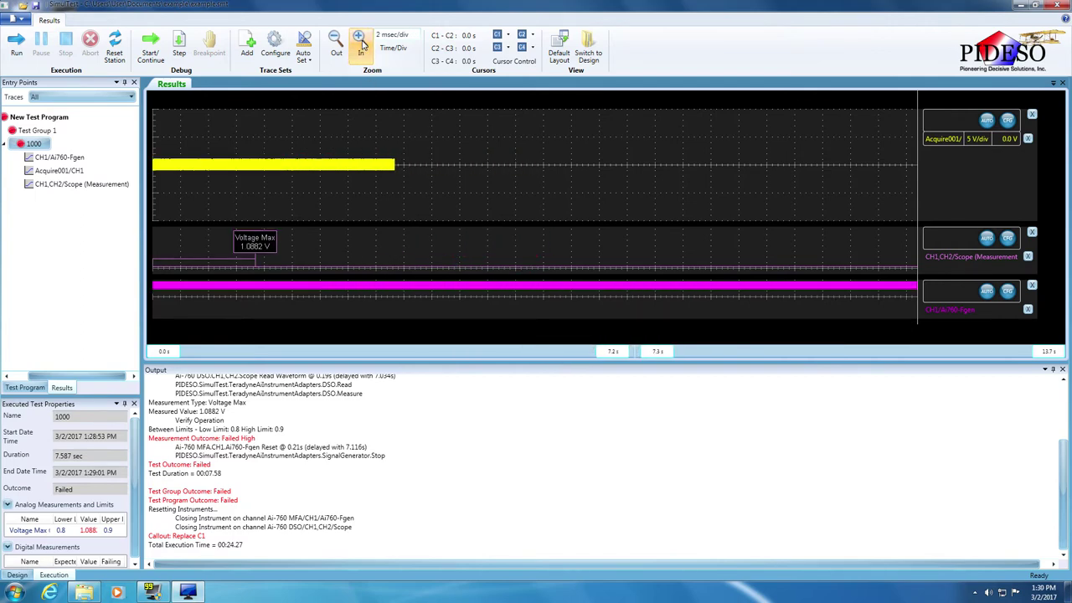
click(360, 42)
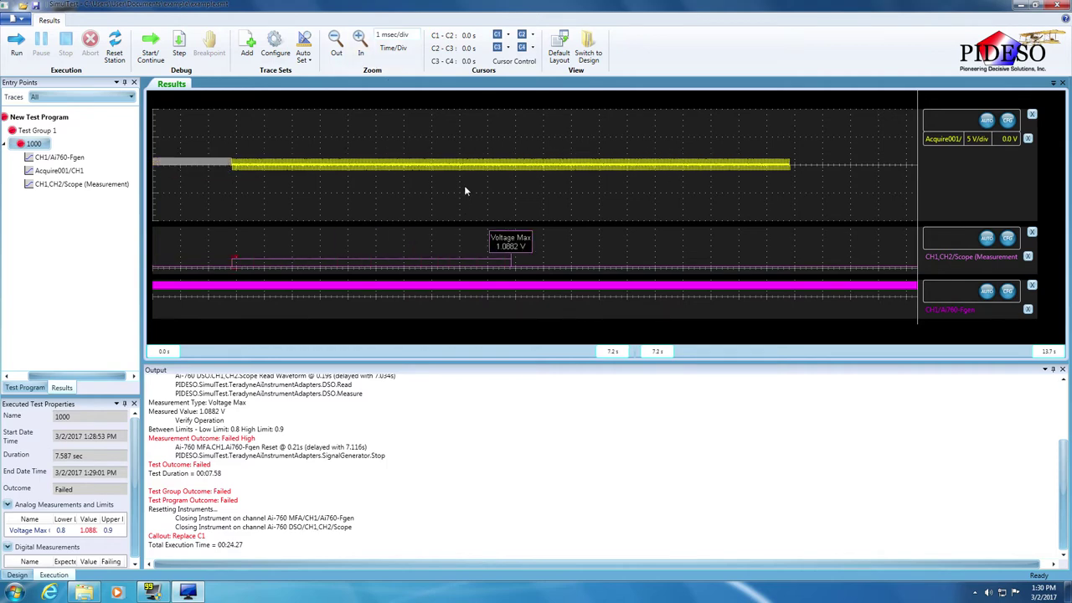
click(361, 43)
click(361, 44)
click(361, 43)
click(361, 43)
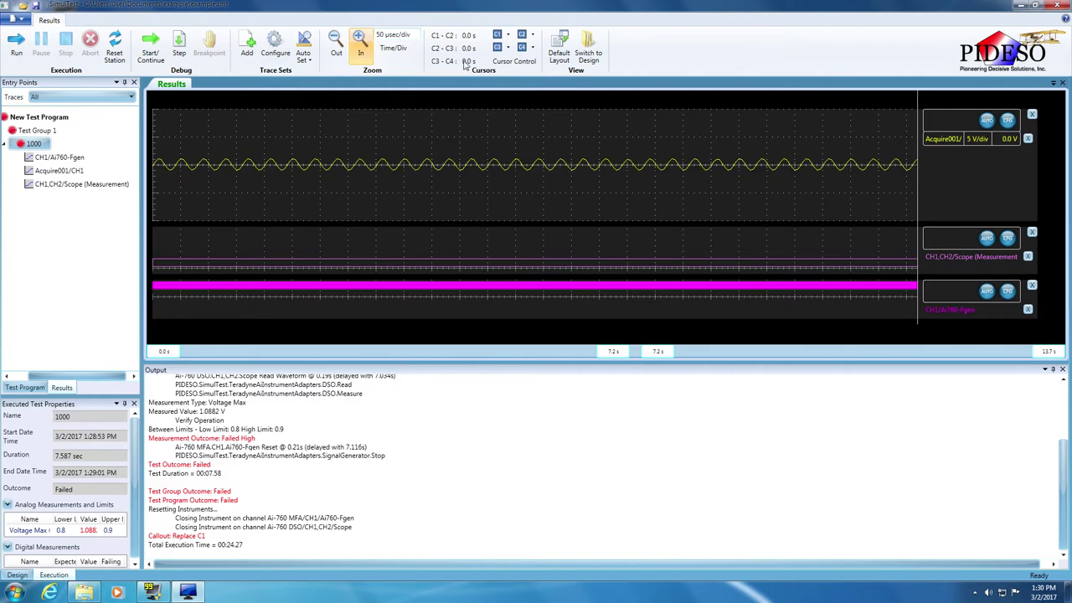
- Try 2 V, 10 V and 500 mV scales on the Acquire001 trace, settling on 1 V/div
click(976, 138)
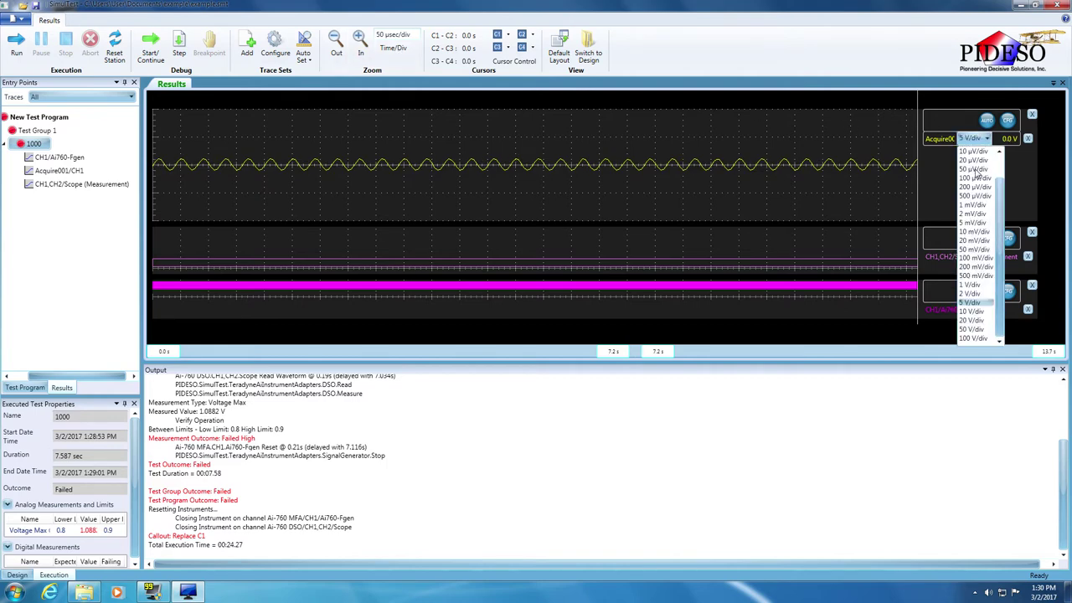
click(969, 294)
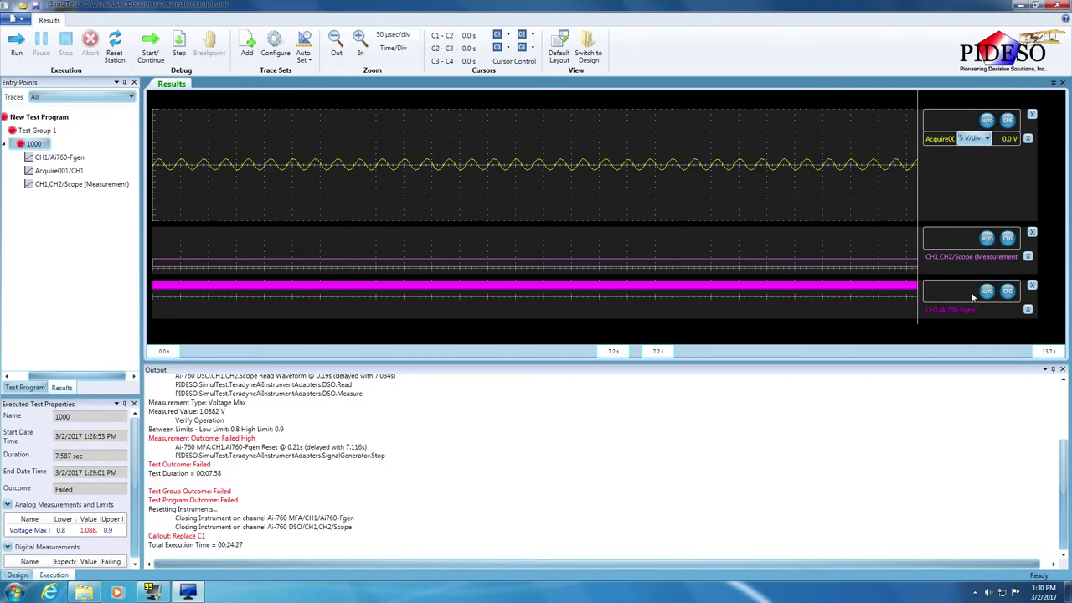
click(987, 139)
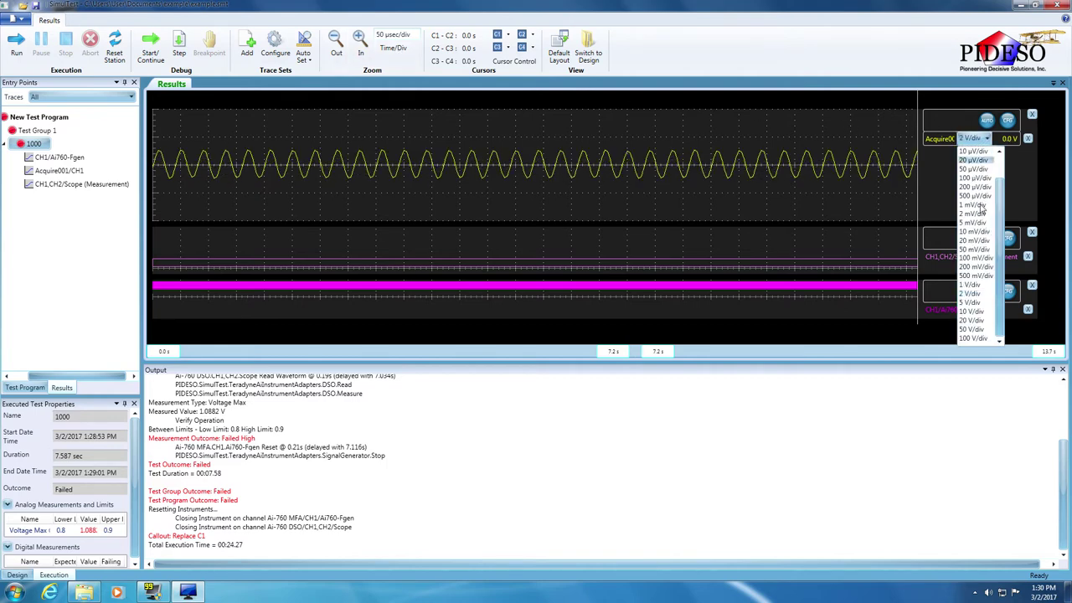
click(978, 309)
click(973, 138)
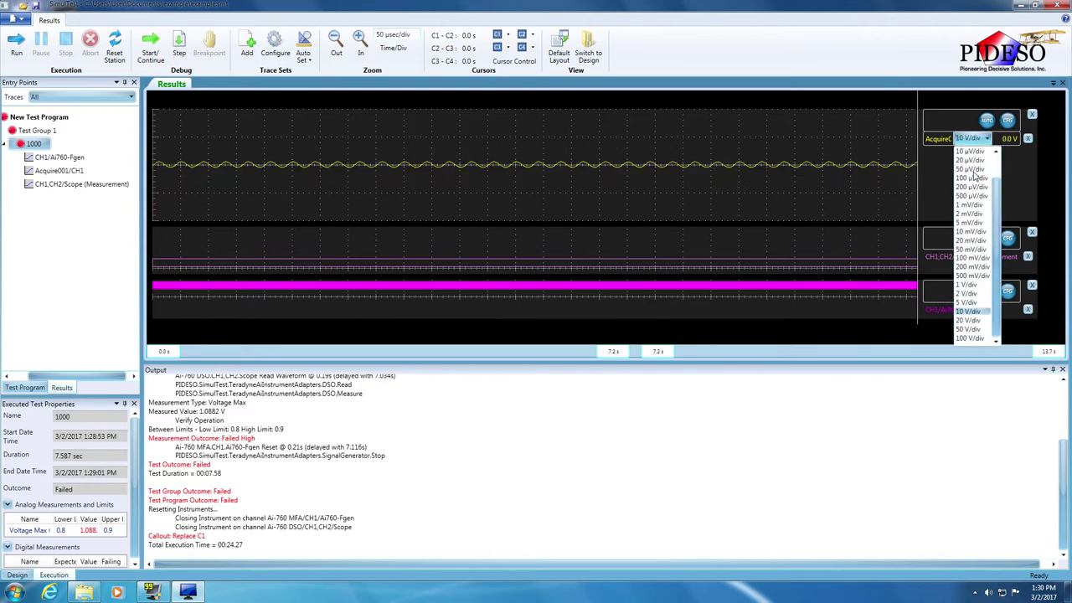
click(973, 276)
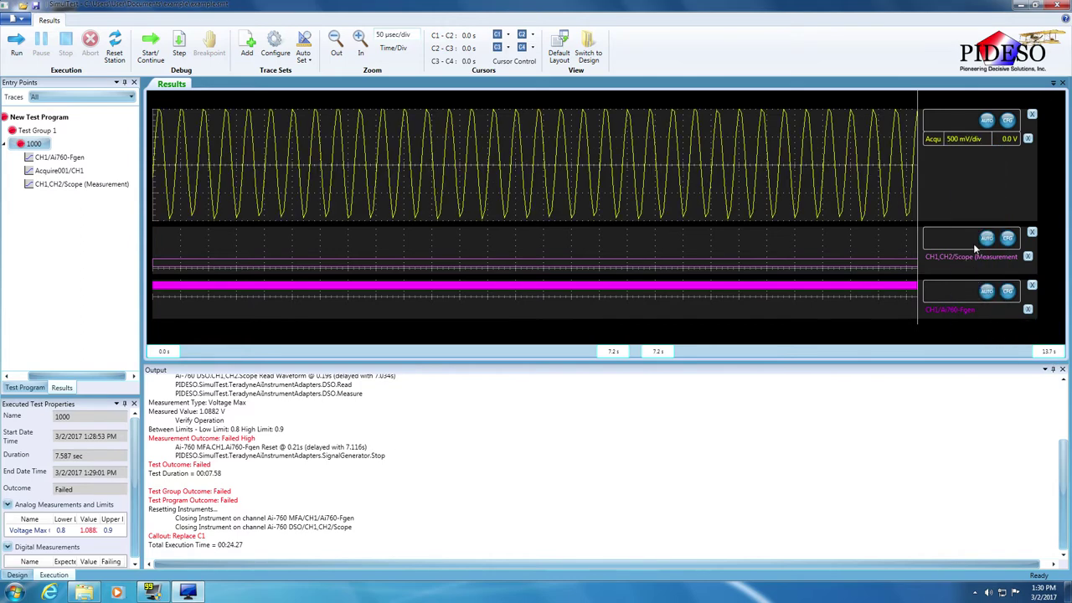
click(968, 141)
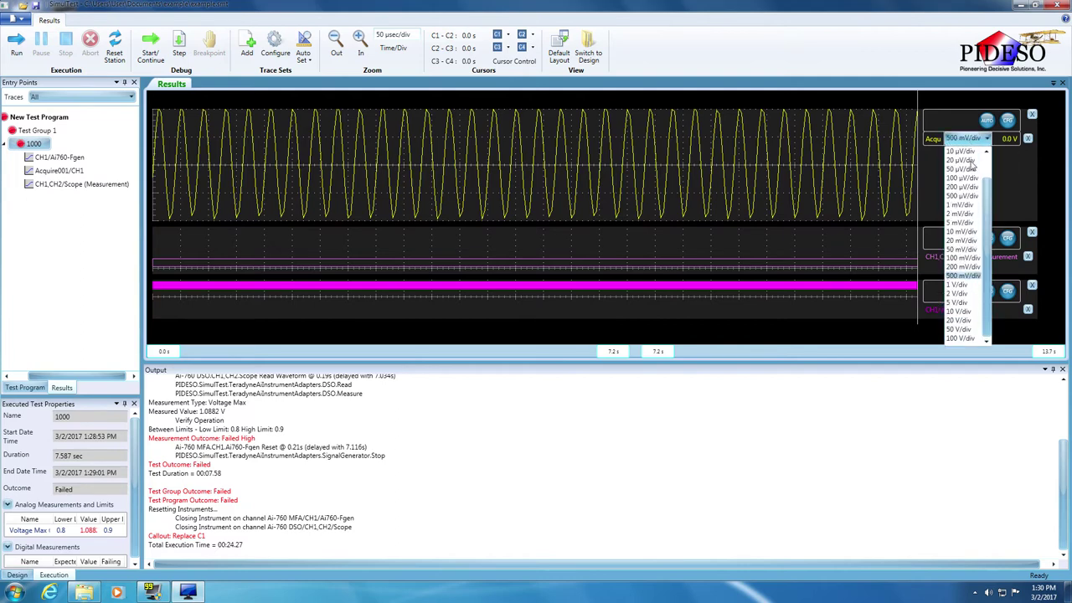
click(968, 288)
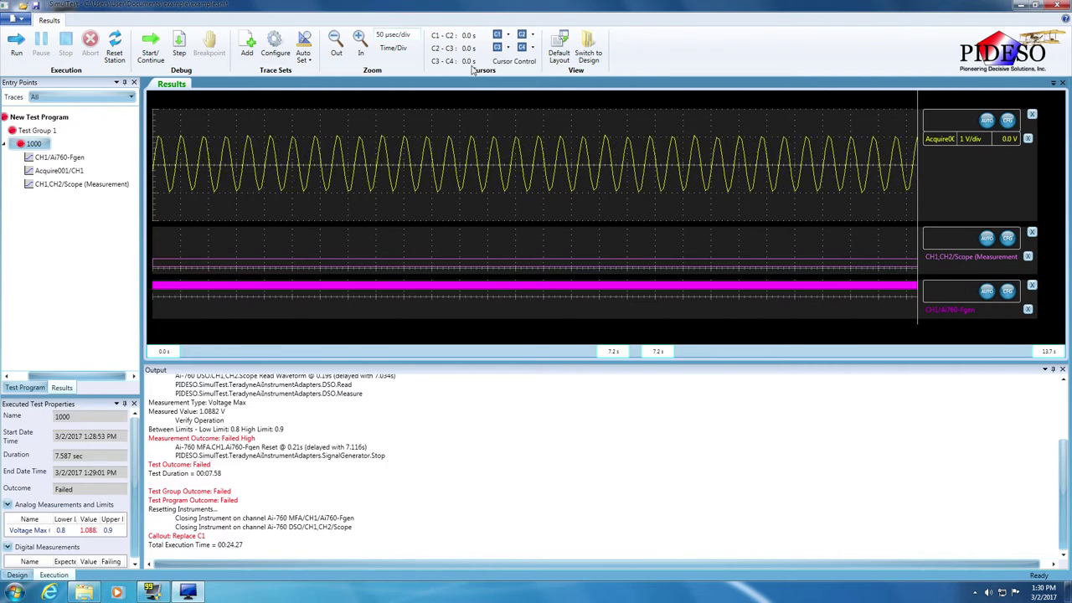
- Zoom the time axis out to 1 msec/div to show the whole burst
click(336, 42)
click(336, 42)
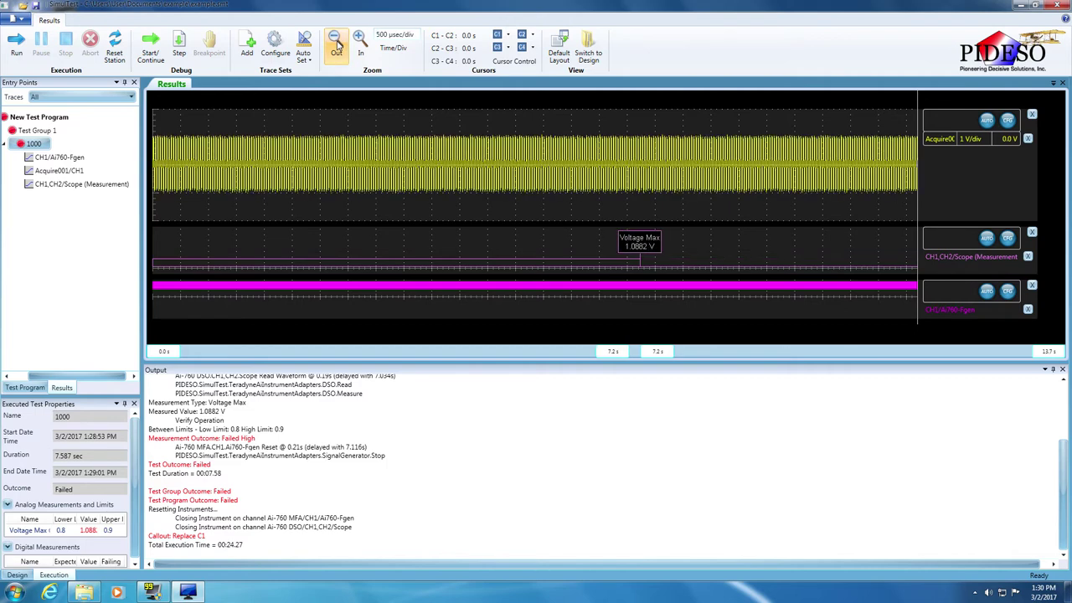
click(336, 43)
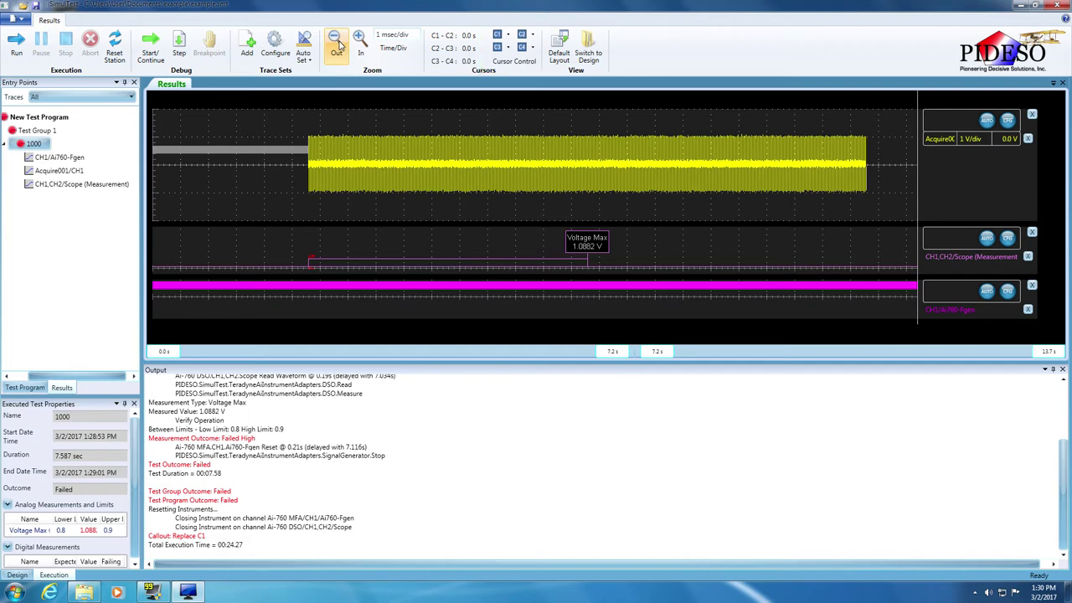
click(508, 37)
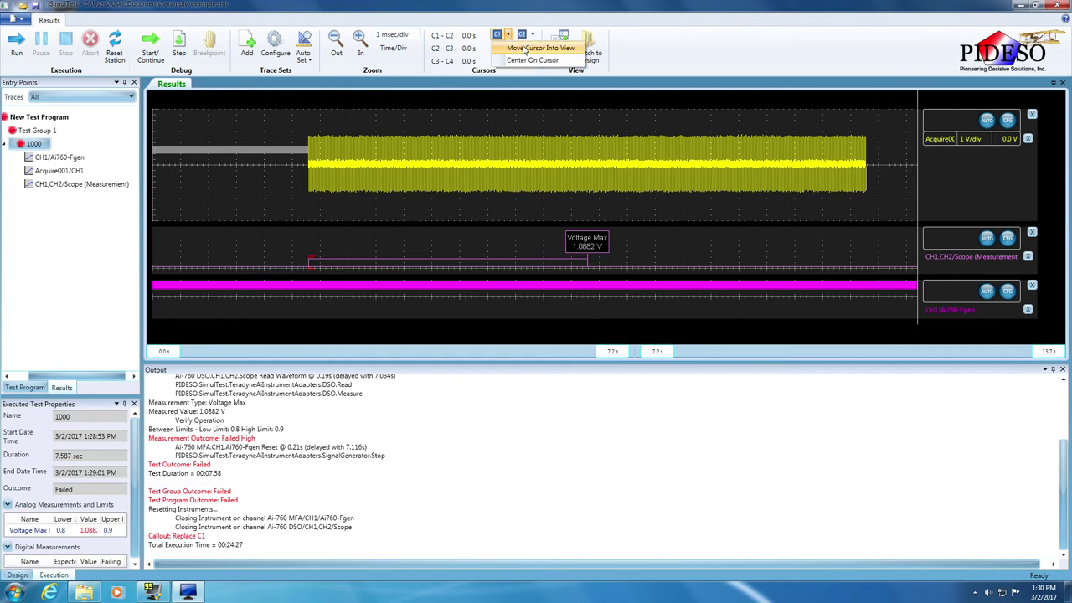
- Bring cursors C1 and C2 into view and place them at the burst's start (7.2242 sec) and end (7.2442 sec)
click(525, 49)
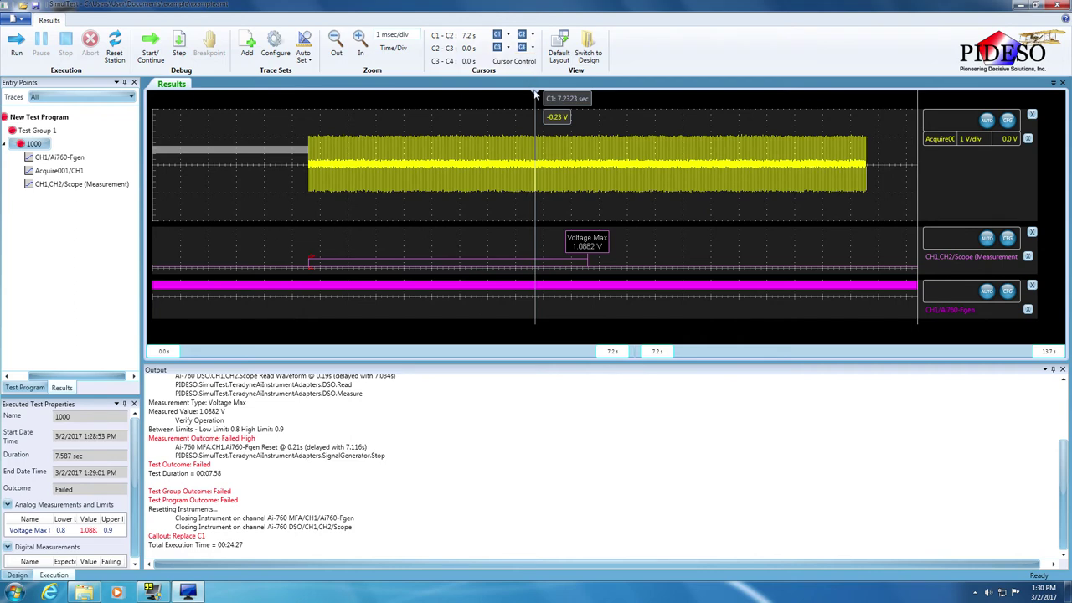
drag(536, 94, 308, 101)
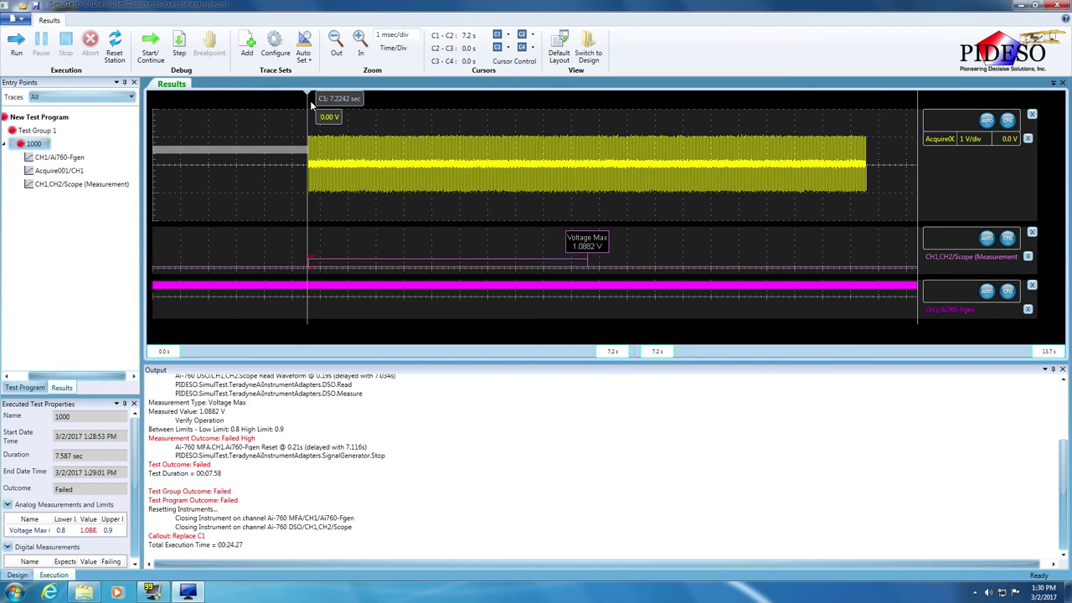
click(532, 38)
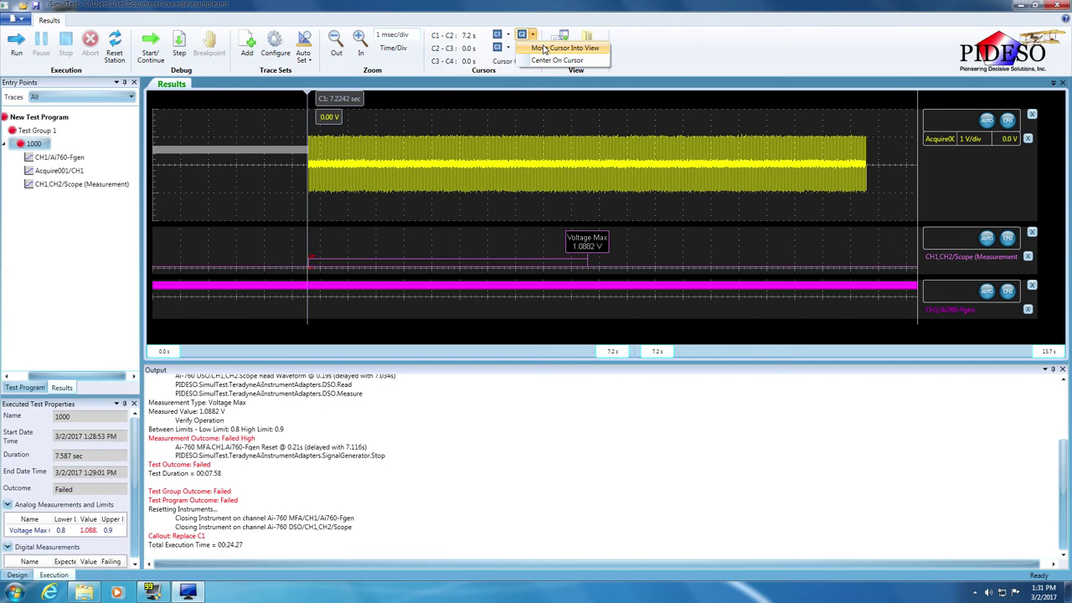
click(546, 49)
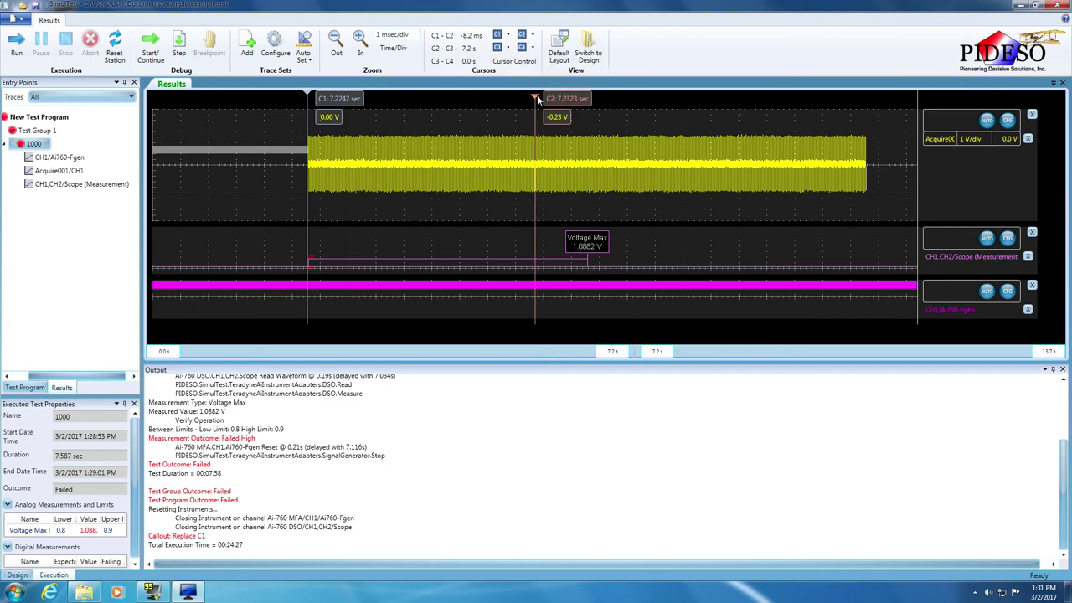
drag(537, 97, 865, 99)
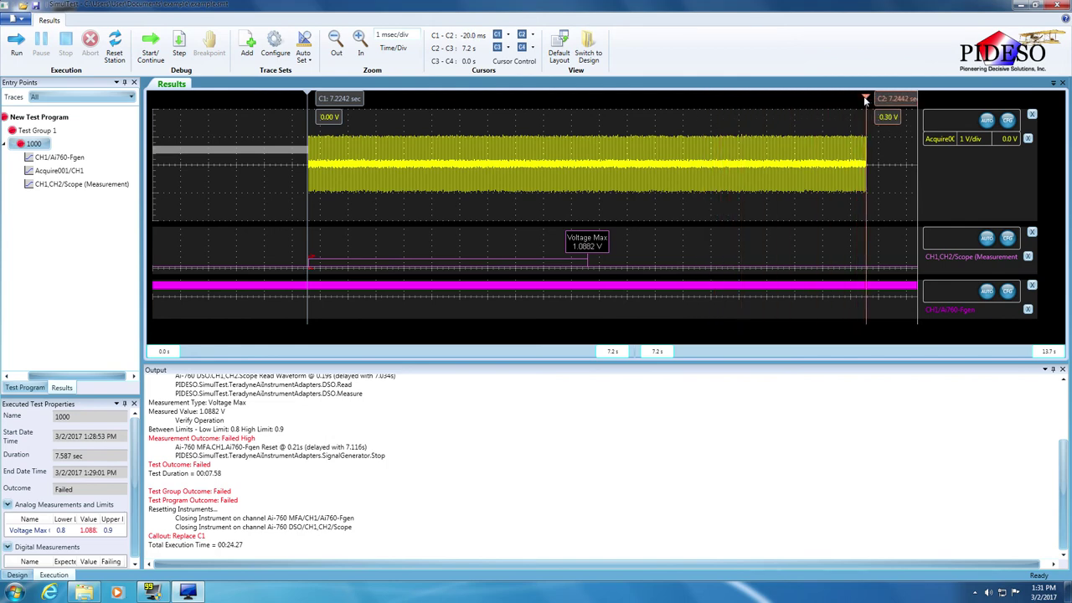